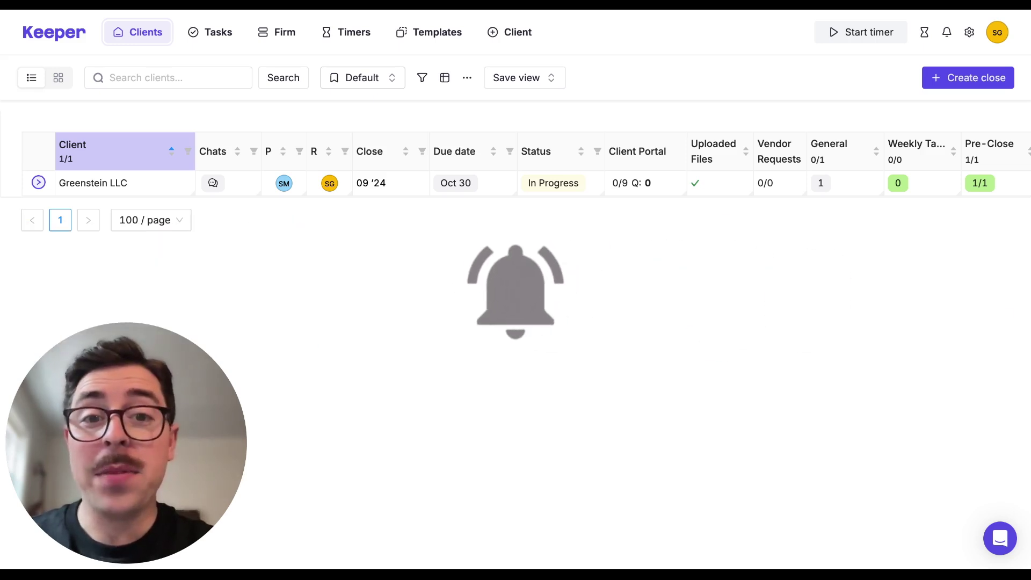
Open the Intercom help panel and close it again.
{"action": "left_click", "coordinate": [1001, 540]}
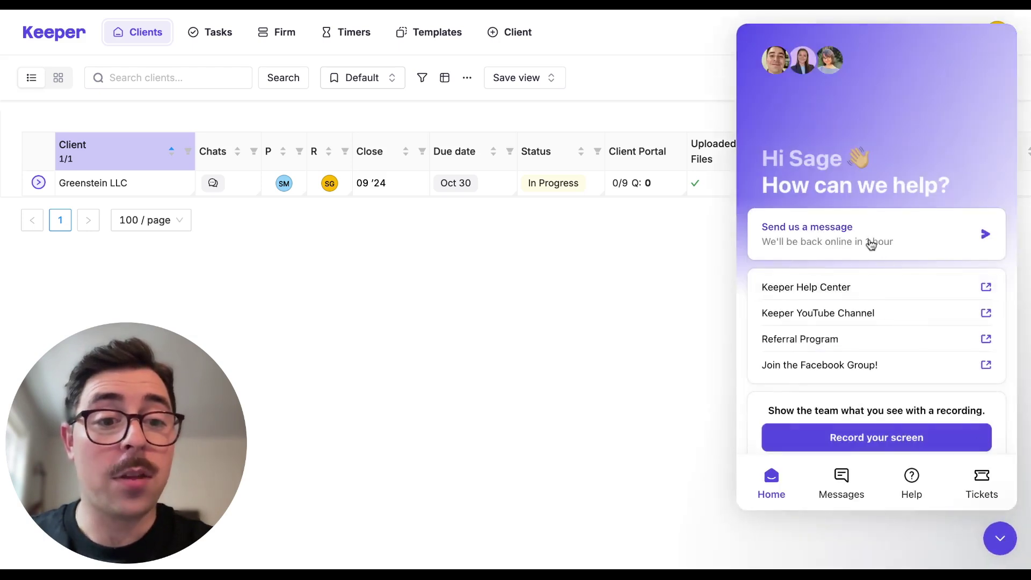
{"action": "left_click", "coordinate": [1000, 539]}
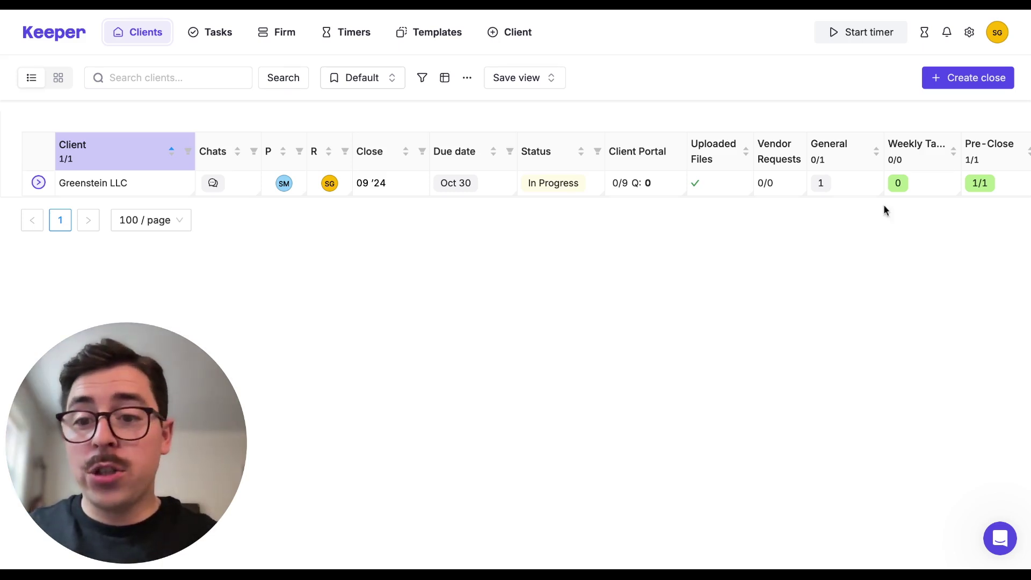
Open Greenstein LLC's close and view its Metrics, toggling between Visuals and the Profit and Loss variables.
{"action": "left_click", "coordinate": [148, 191]}
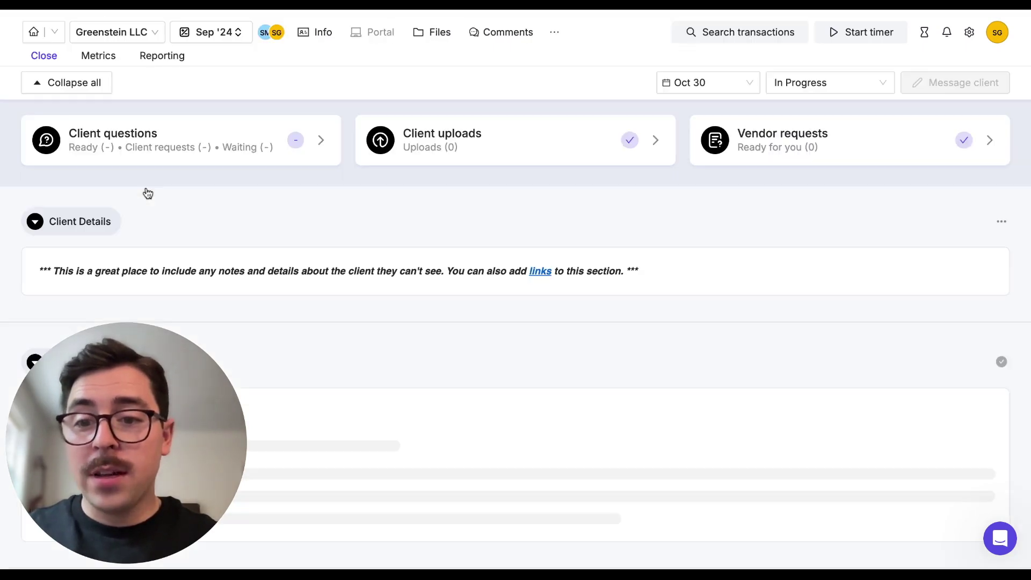
{"action": "left_click", "coordinate": [96, 64]}
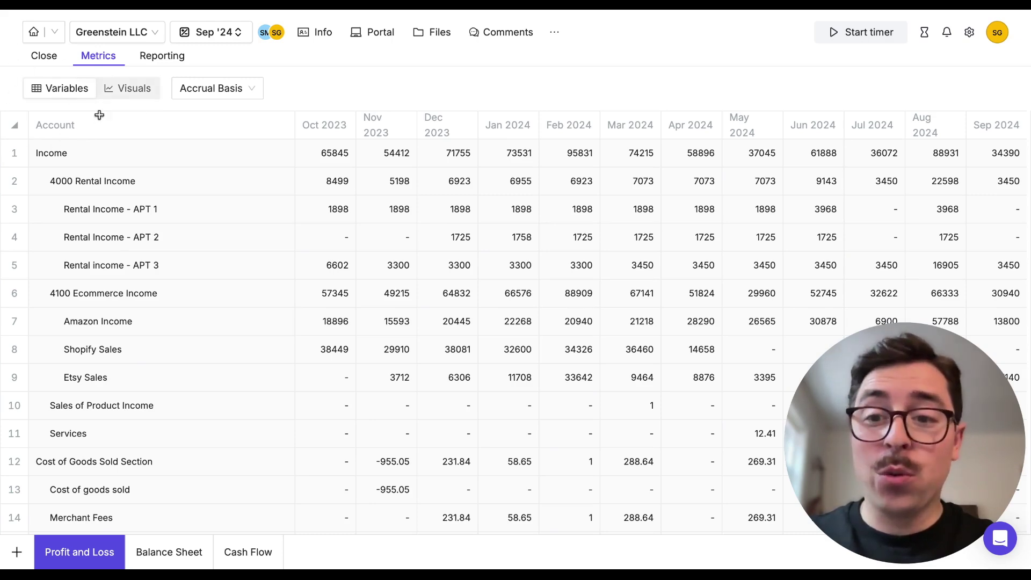
{"action": "left_click", "coordinate": [132, 90]}
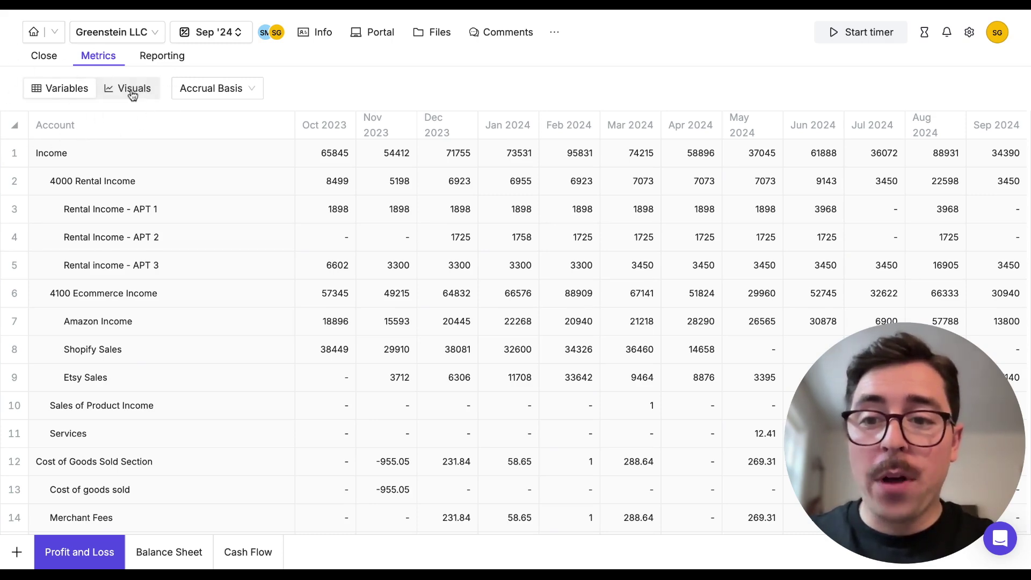
{"action": "left_click", "coordinate": [84, 92]}
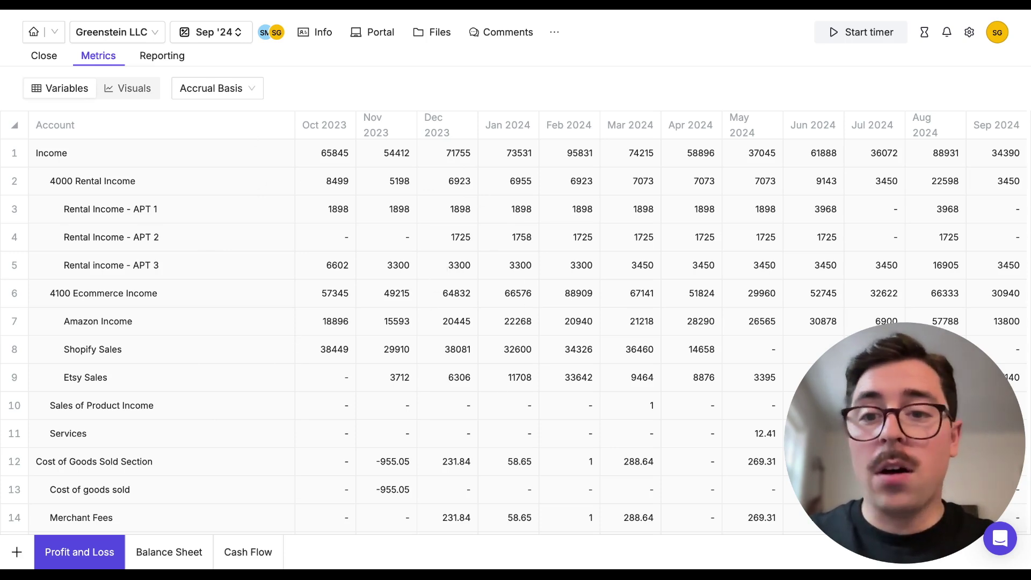
{"action": "left_click", "coordinate": [125, 90]}
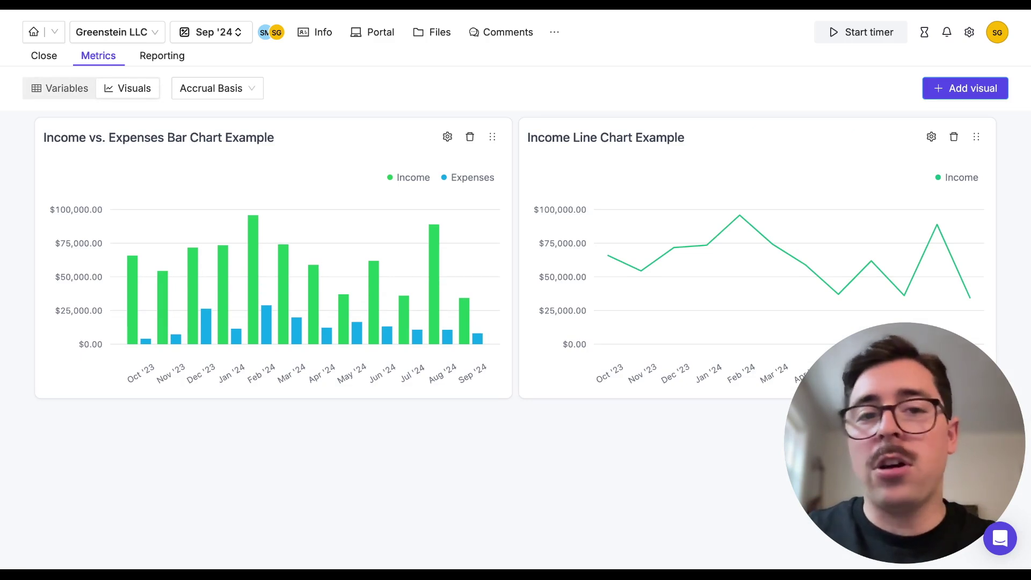
{"action": "left_click", "coordinate": [51, 87]}
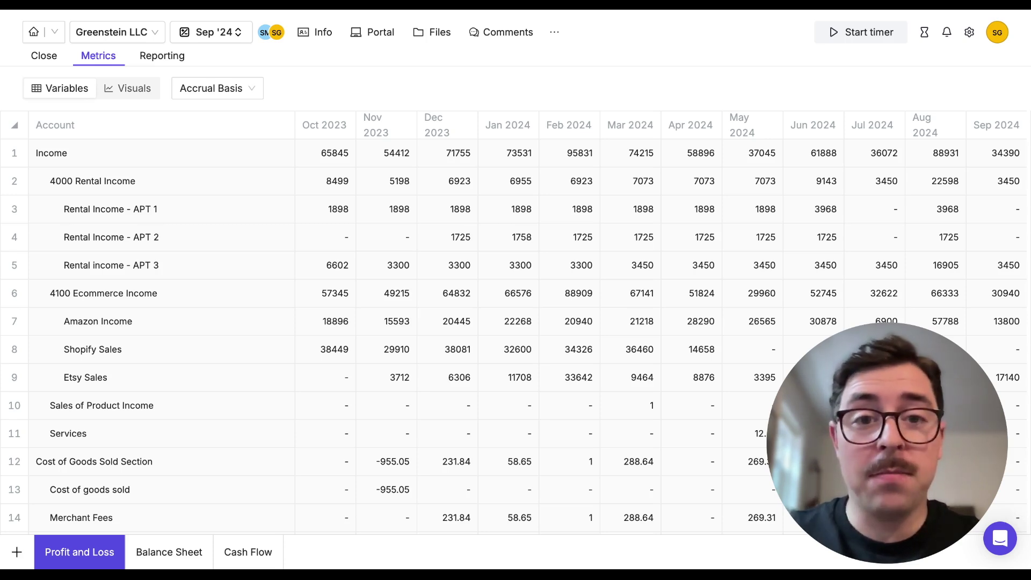
{"action": "left_click", "coordinate": [18, 553]}
Create a Custom metrics tab named 'Test KPIs' and open its empty sheet.
{"action": "left_click", "coordinate": [182, 134]}
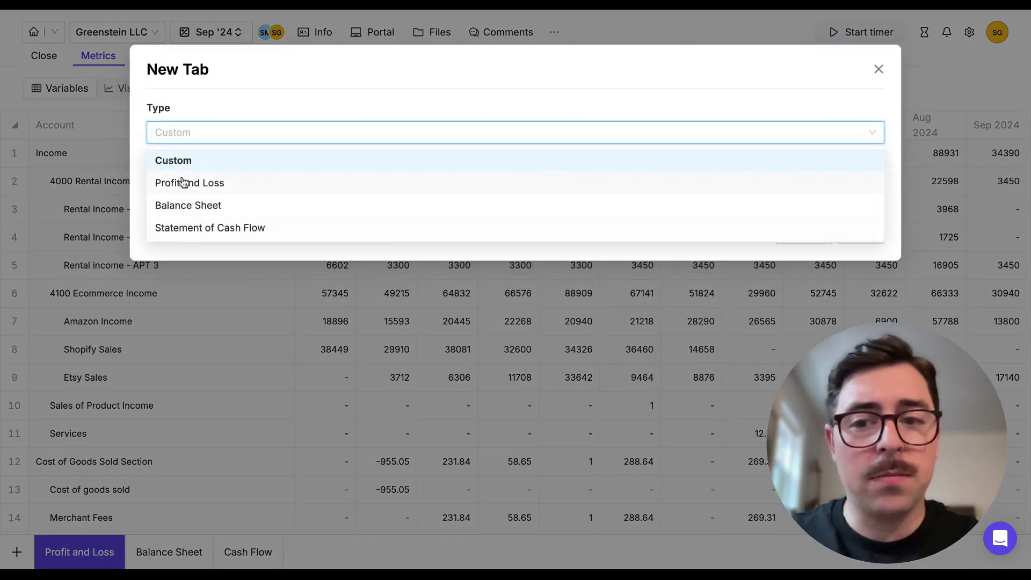
{"action": "key", "text": "Return"}
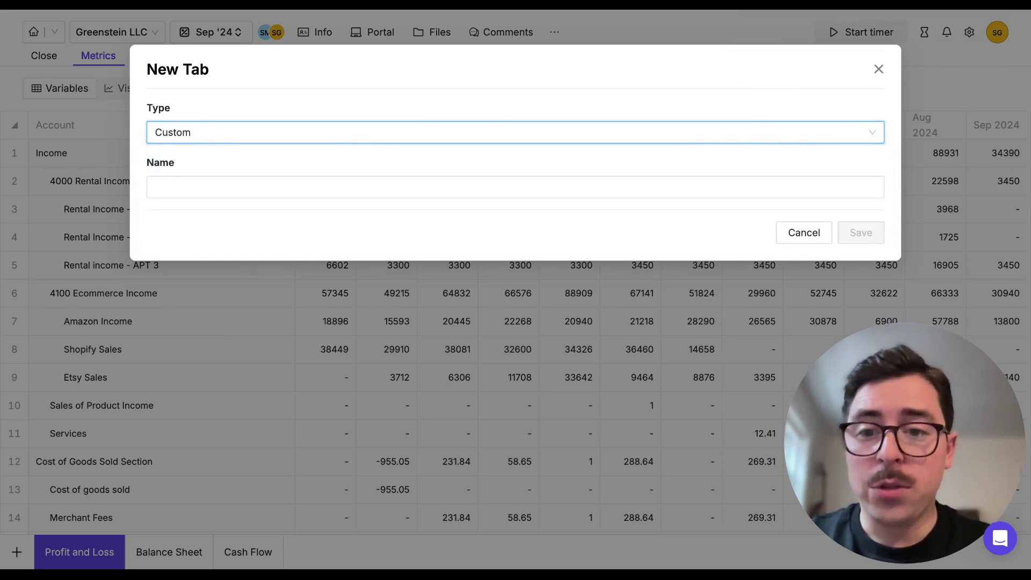
{"action": "left_click", "coordinate": [197, 185]}
{"action": "type", "text": "Test "}
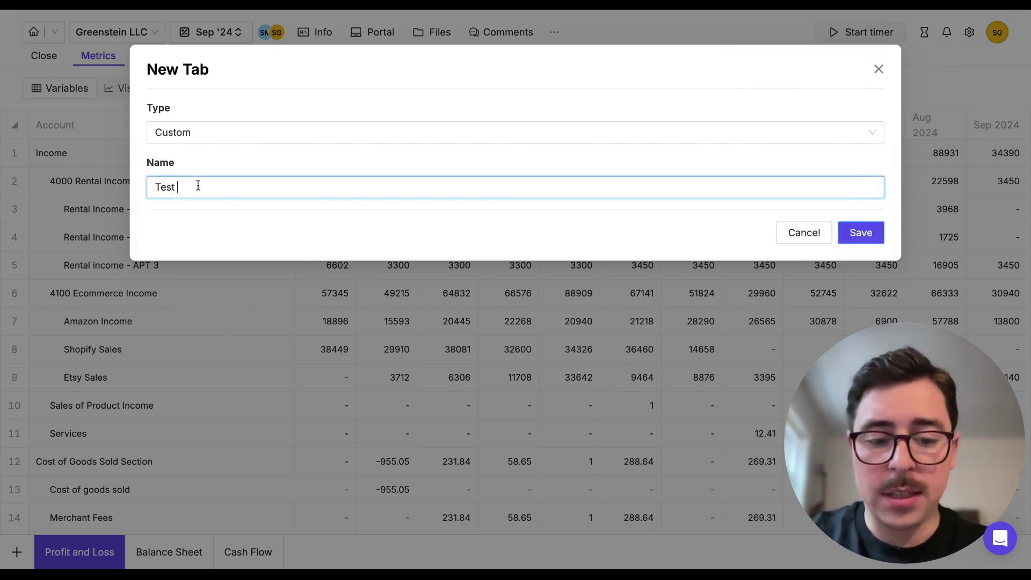
{"action": "type", "text": "KPIs"}
{"action": "left_click", "coordinate": [861, 236]}
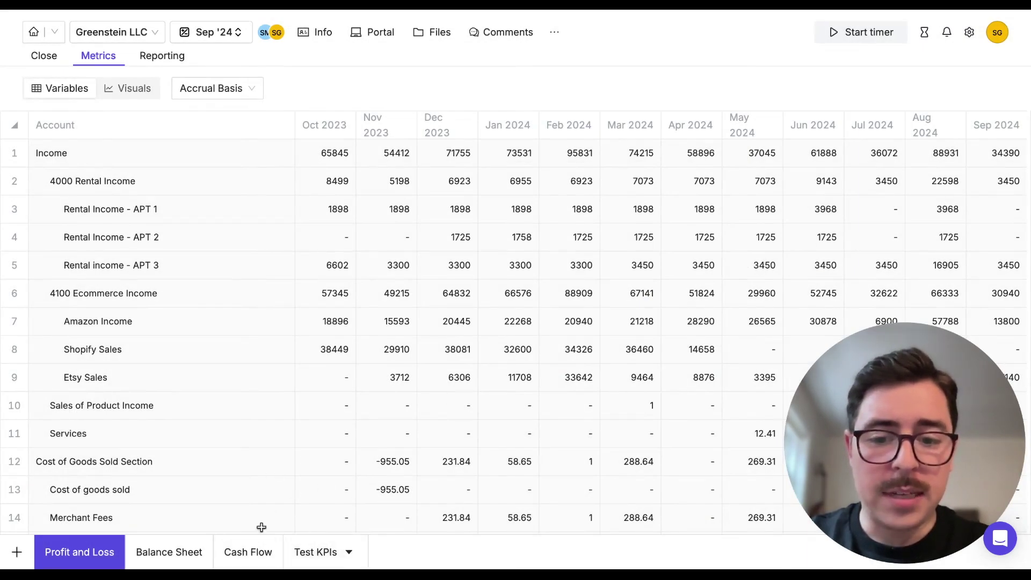
{"action": "left_click", "coordinate": [329, 553]}
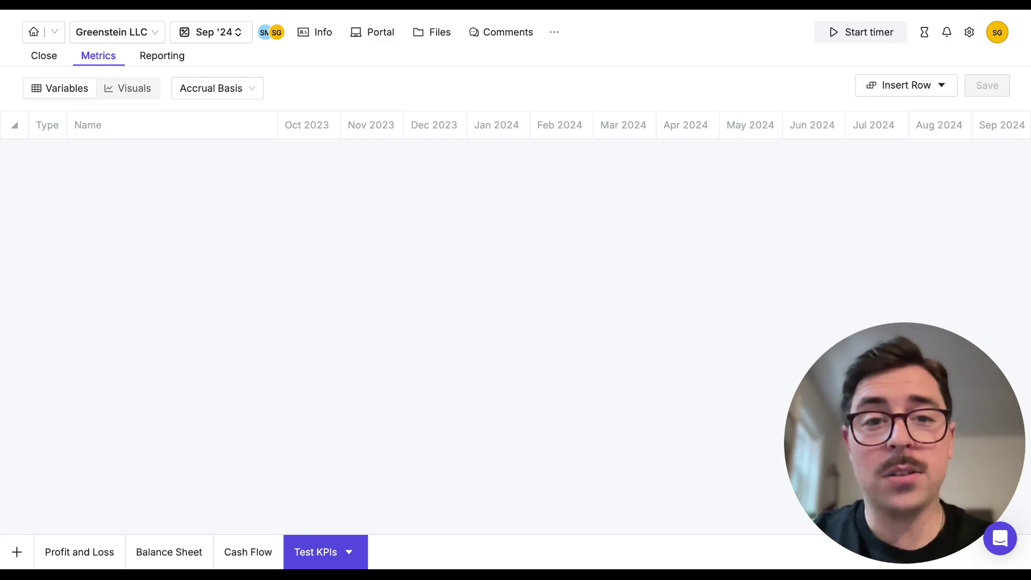
Start a formula row dividing ProfitLoss.GrossProfit by ProfitLoss.Income.
{"action": "left_click", "coordinate": [873, 94]}
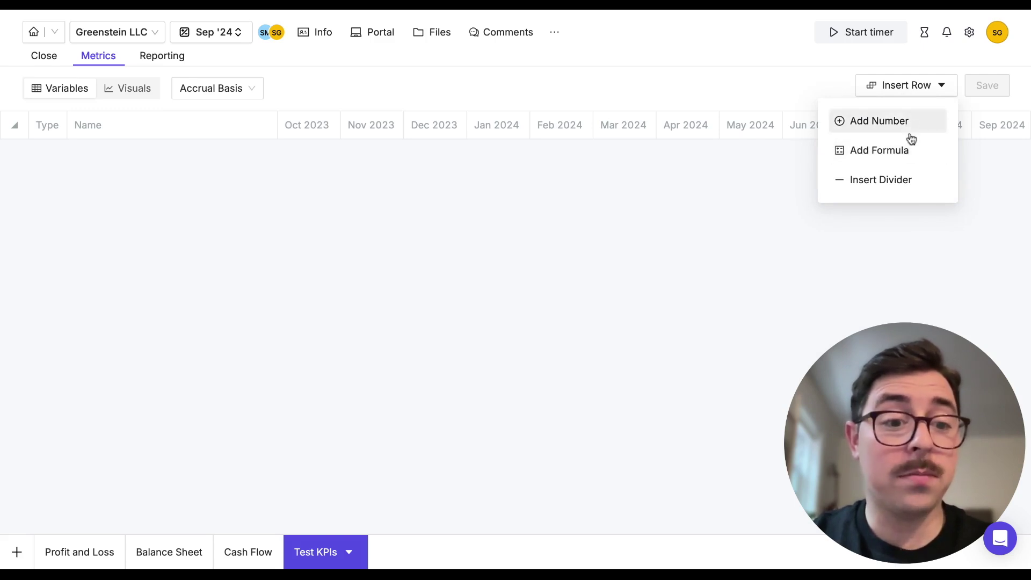
{"action": "left_click", "coordinate": [746, 189]}
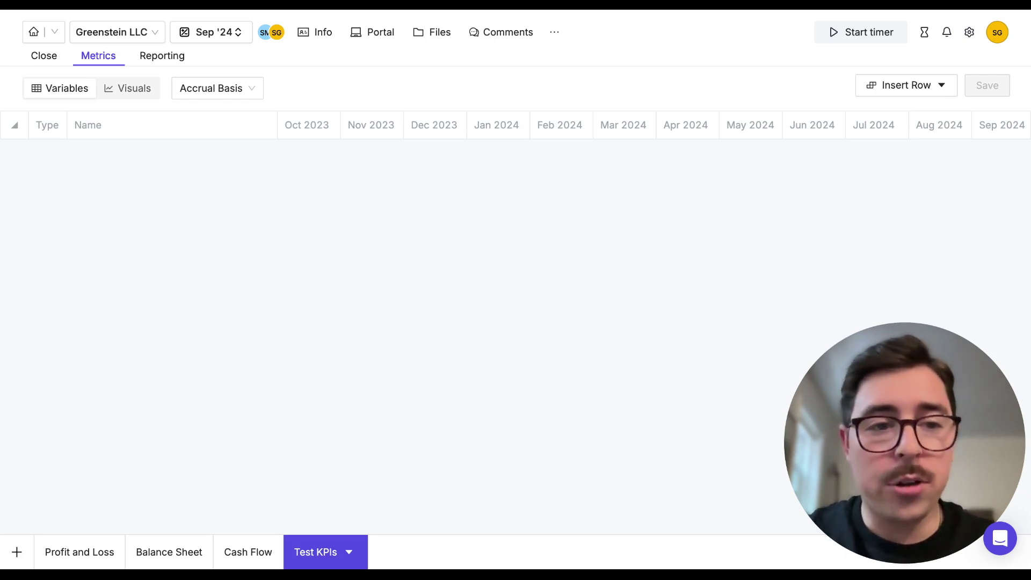
{"action": "left_click", "coordinate": [902, 89]}
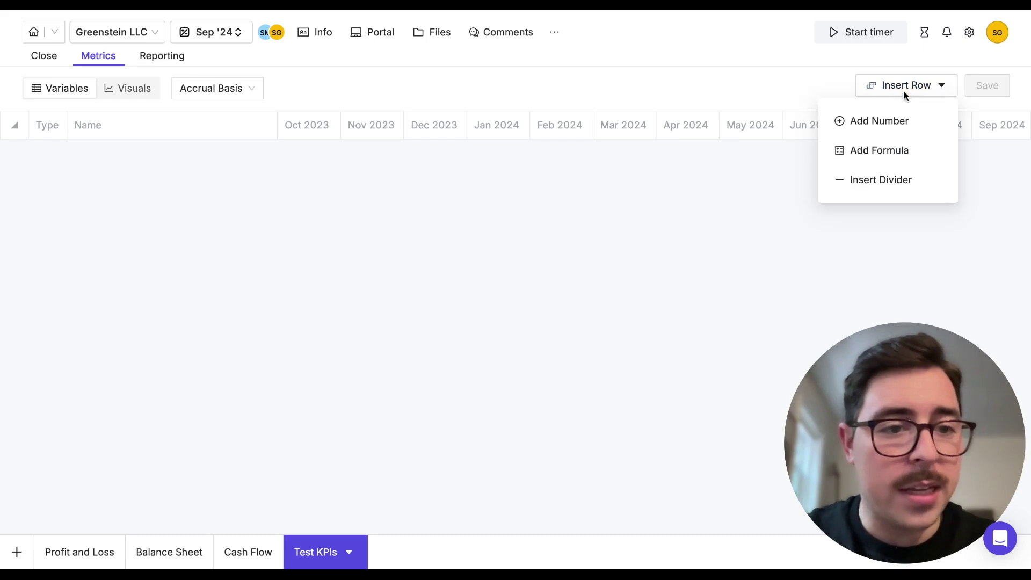
{"action": "left_click", "coordinate": [887, 151]}
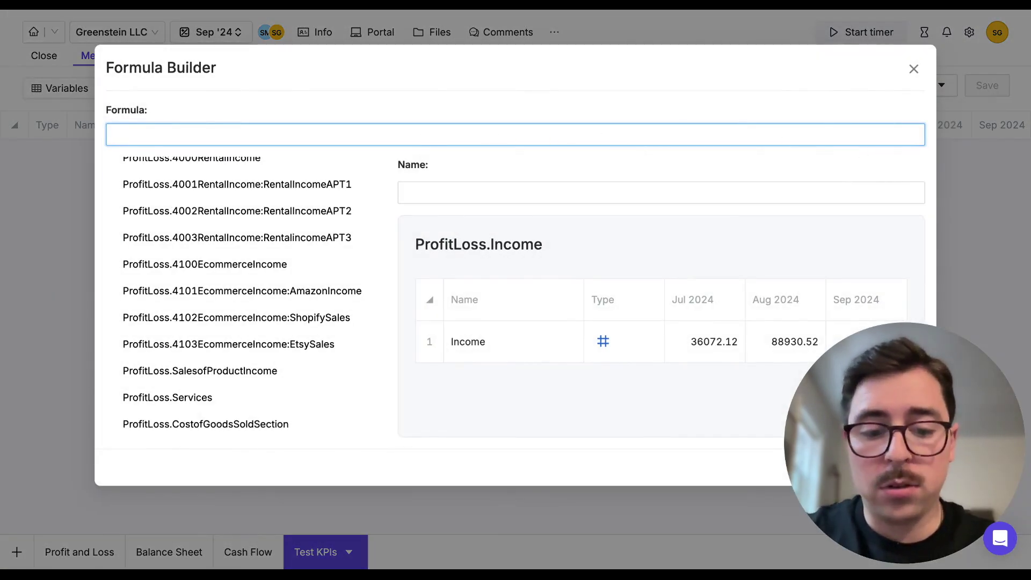
{"action": "type", "text": "gross"}
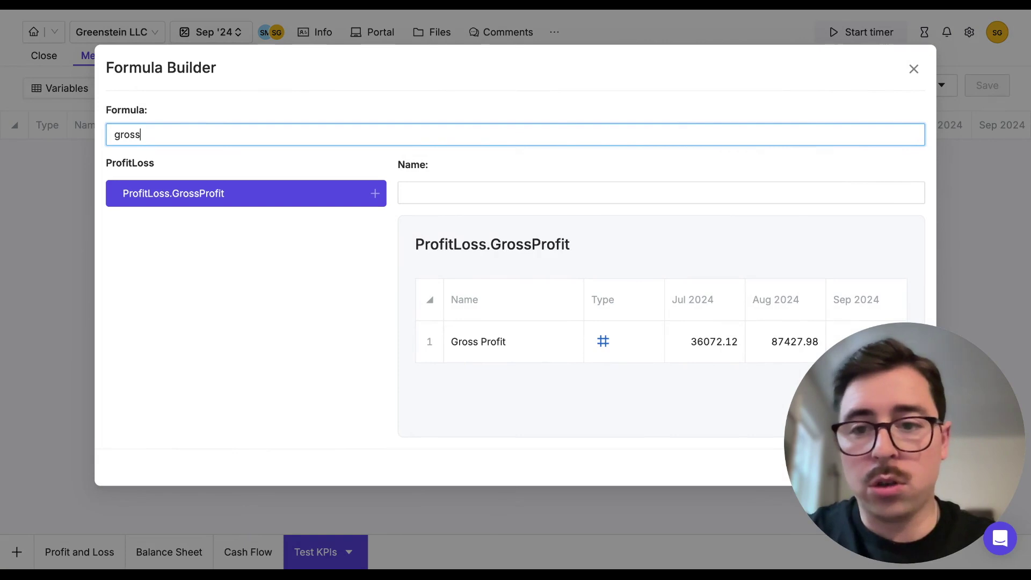
{"action": "left_click", "coordinate": [277, 203]}
{"action": "type", "text": "/ "}
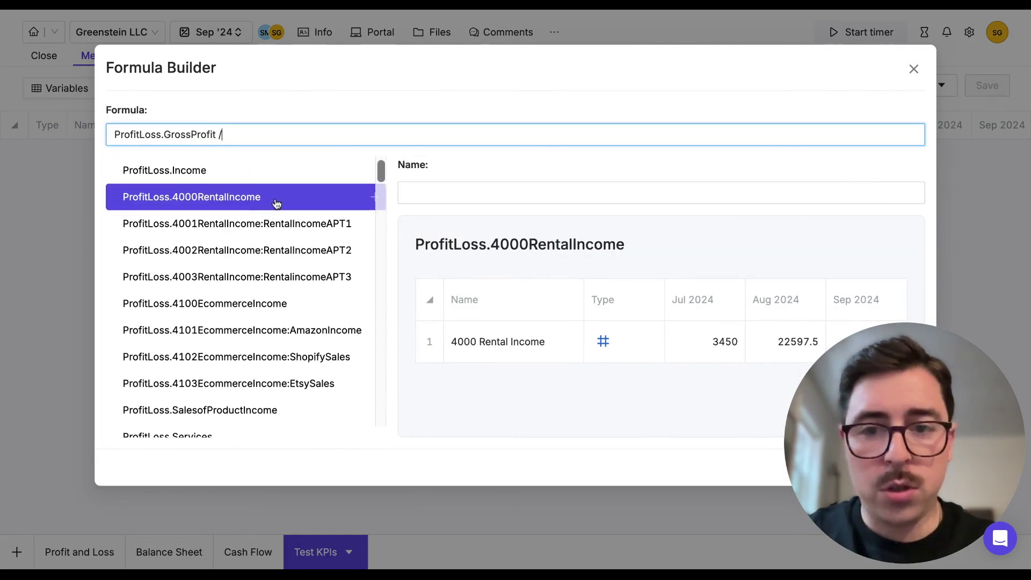
{"action": "type", "text": "tota"}
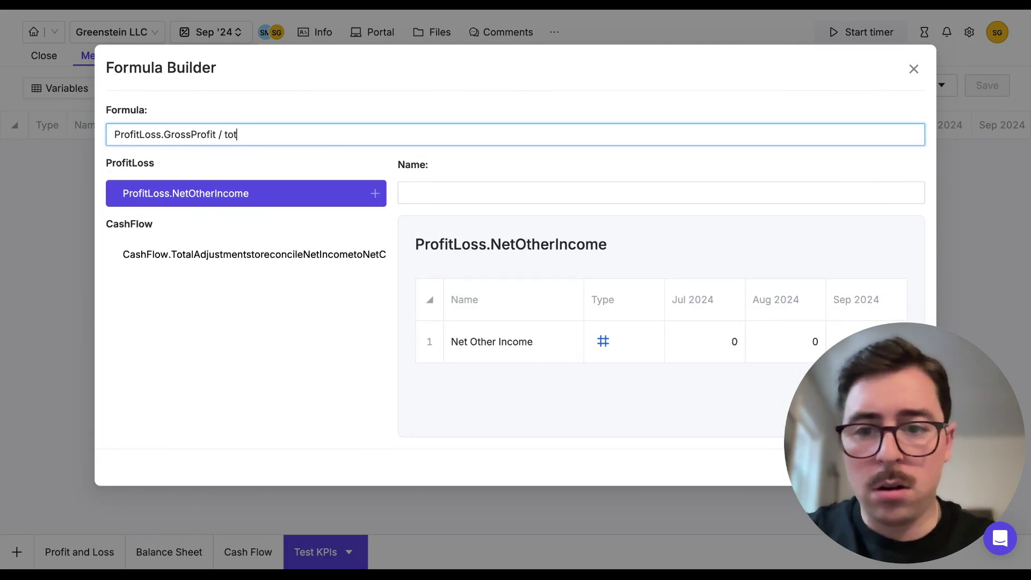
{"action": "key", "text": "BackSpace"}
{"action": "key", "text": "BackSpace"}
{"action": "key", "text": "BackSpace"}
{"action": "key", "text": "BackSpace"}
{"action": "type", "text": "income"}
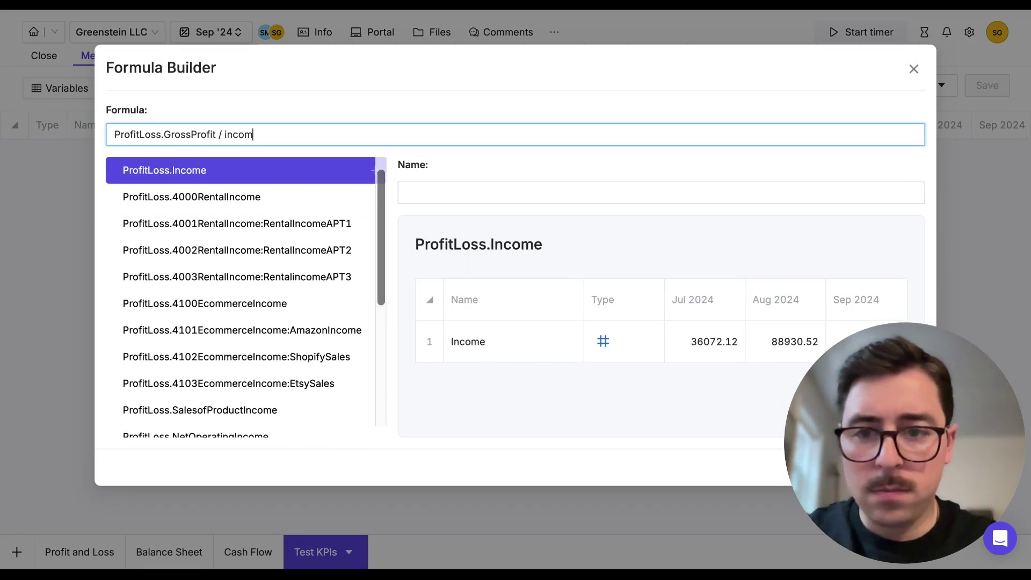
{"action": "left_click", "coordinate": [174, 175]}
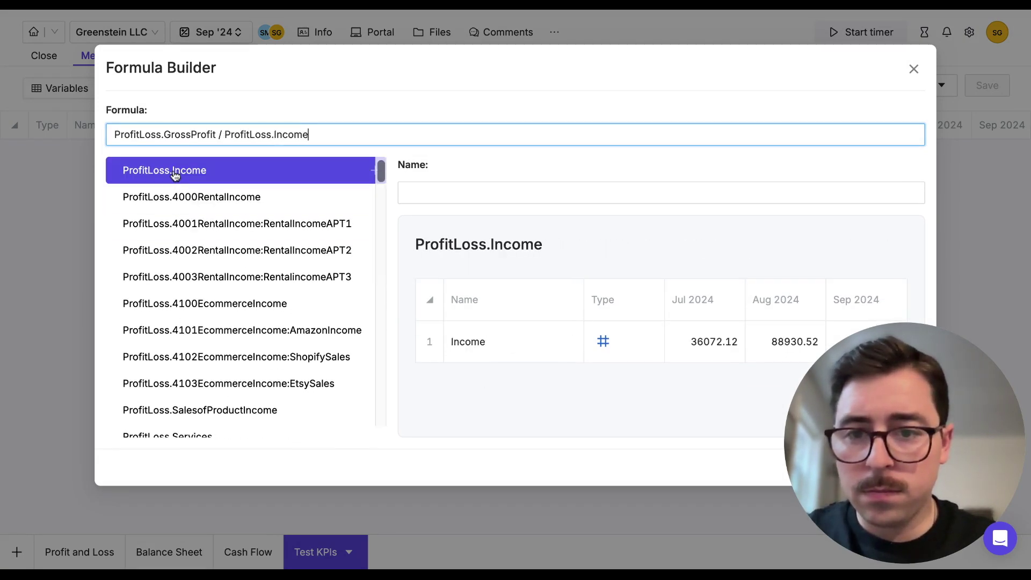
Bracket the division, multiply it by 100, name the row GPM and apply it.
{"action": "type", "text": ")"}
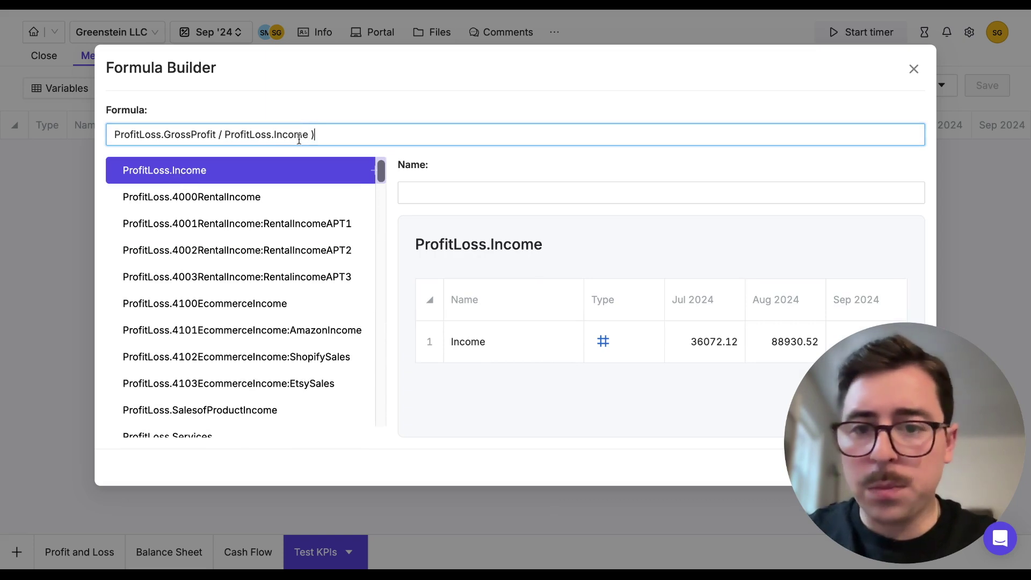
{"action": "left_click", "coordinate": [111, 135]}
{"action": "type", "text": "("}
{"action": "left_click", "coordinate": [330, 138]}
{"action": "type", "text": "*"}
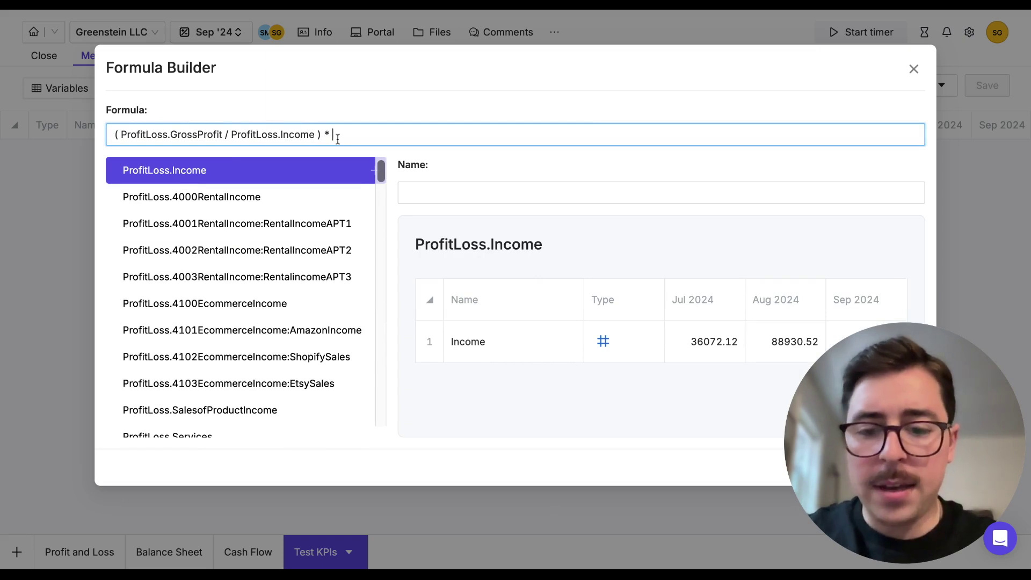
{"action": "type", "text": " 100"}
{"action": "left_click", "coordinate": [462, 193]}
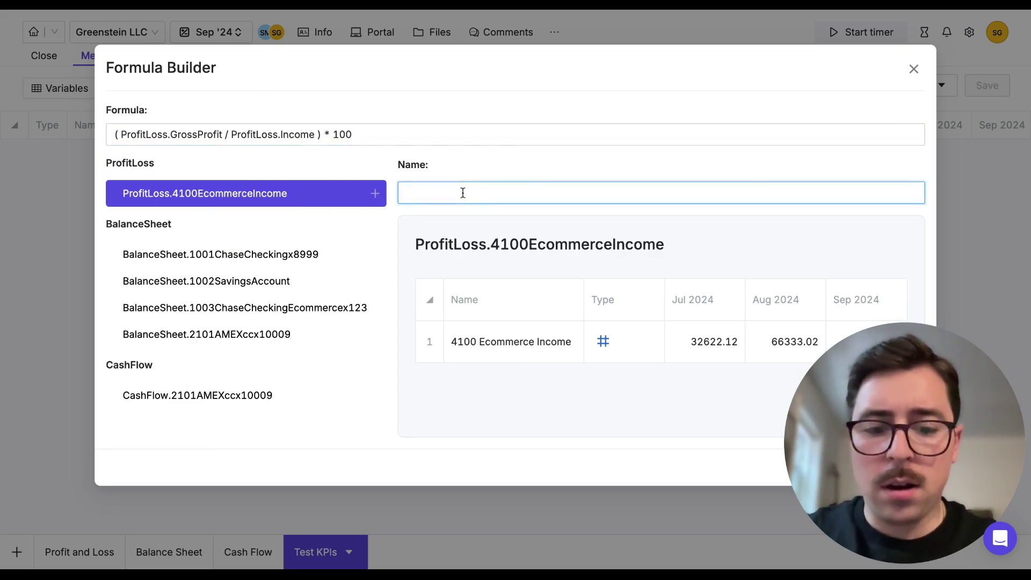
{"action": "type", "text": "GPM"}
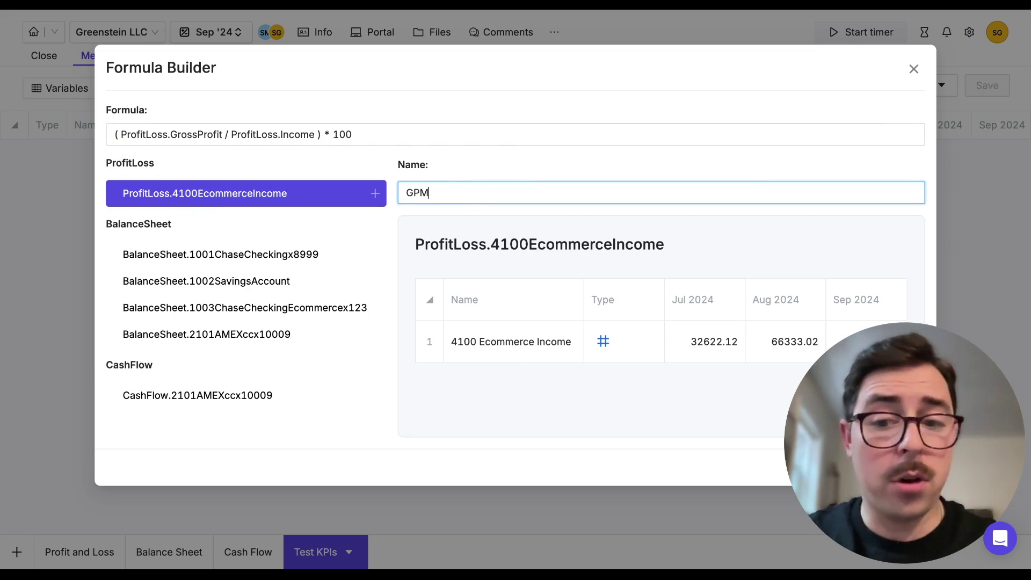
{"action": "left_click_drag", "start_coordinate": [878, 467], "coordinate": [90, 482]}
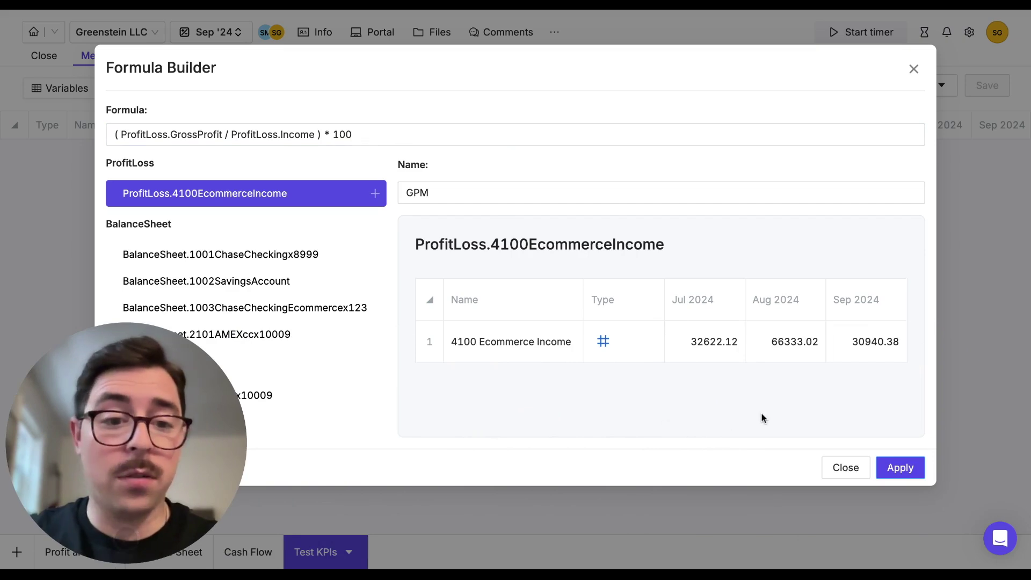
{"action": "left_click", "coordinate": [908, 468]}
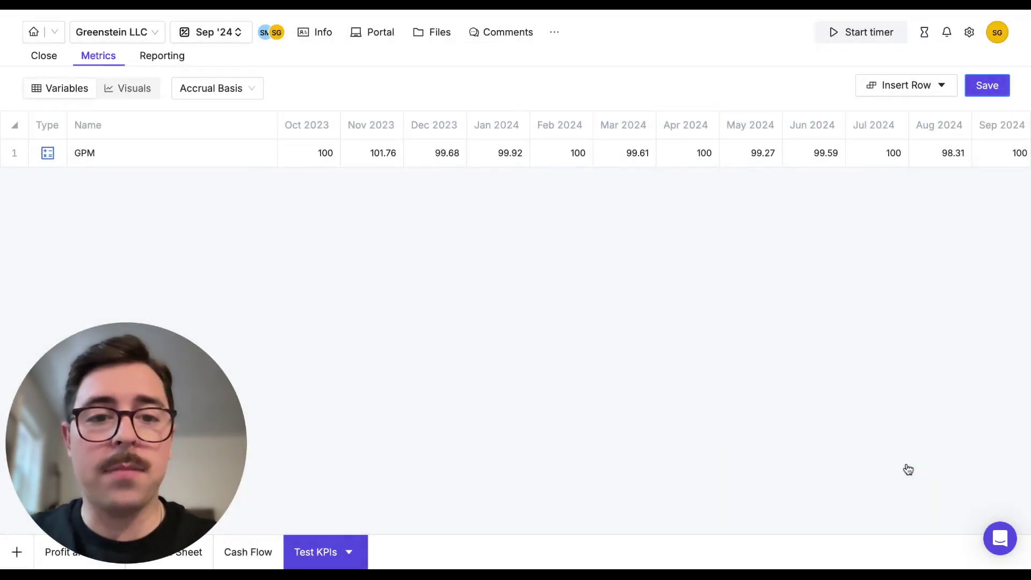
Save the Test KPIs sheet and bring up the Insert Row options.
{"action": "left_click_drag", "start_coordinate": [84, 396], "coordinate": [861, 394]}
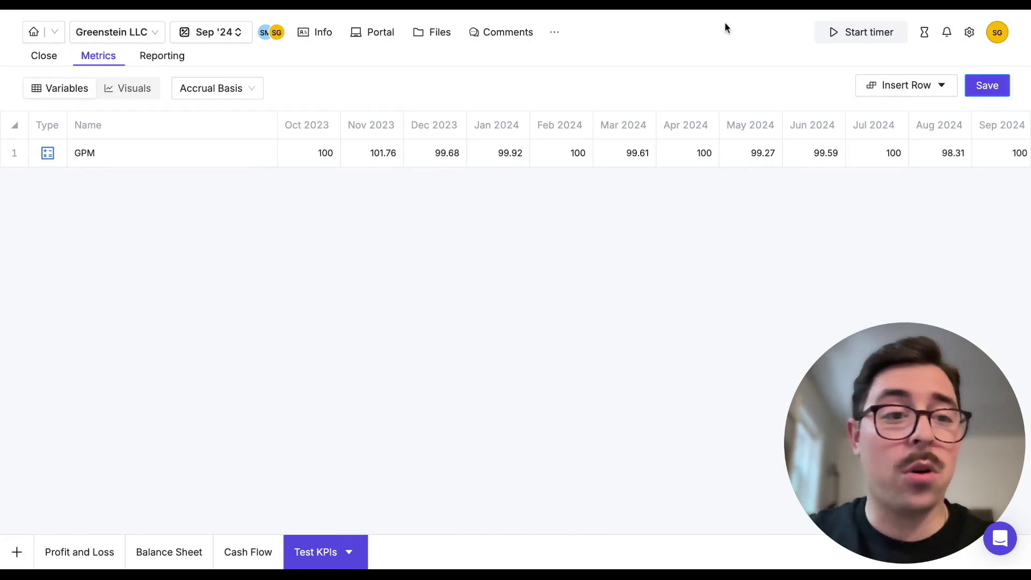
{"action": "left_click", "coordinate": [976, 87]}
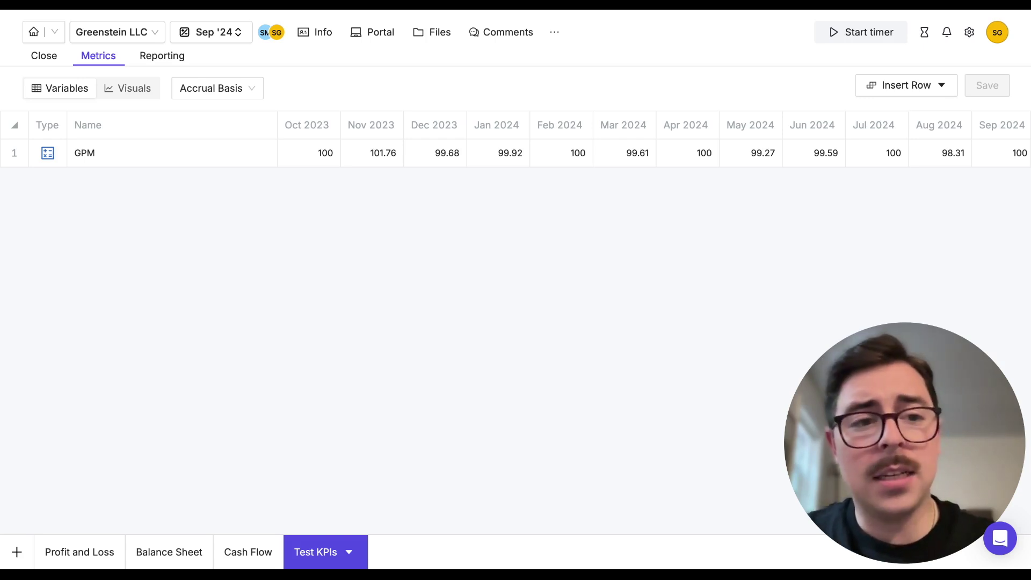
{"action": "left_click", "coordinate": [922, 90]}
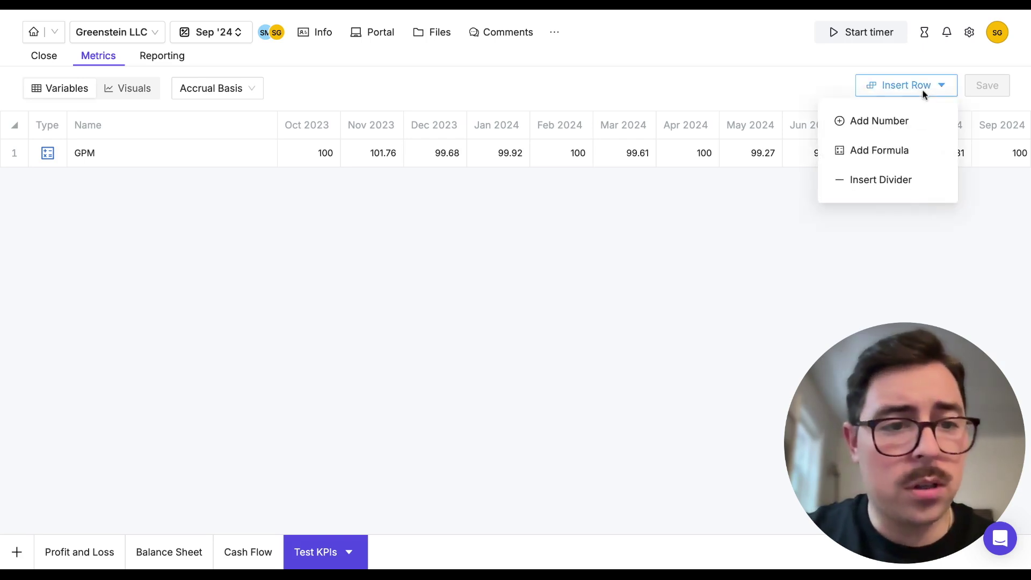
Build a formula row ProfitLoss.6001Advertising&marketing / ProfitLoss.Expenses.
{"action": "left_click", "coordinate": [905, 153]}
{"action": "type", "text": "adv"}
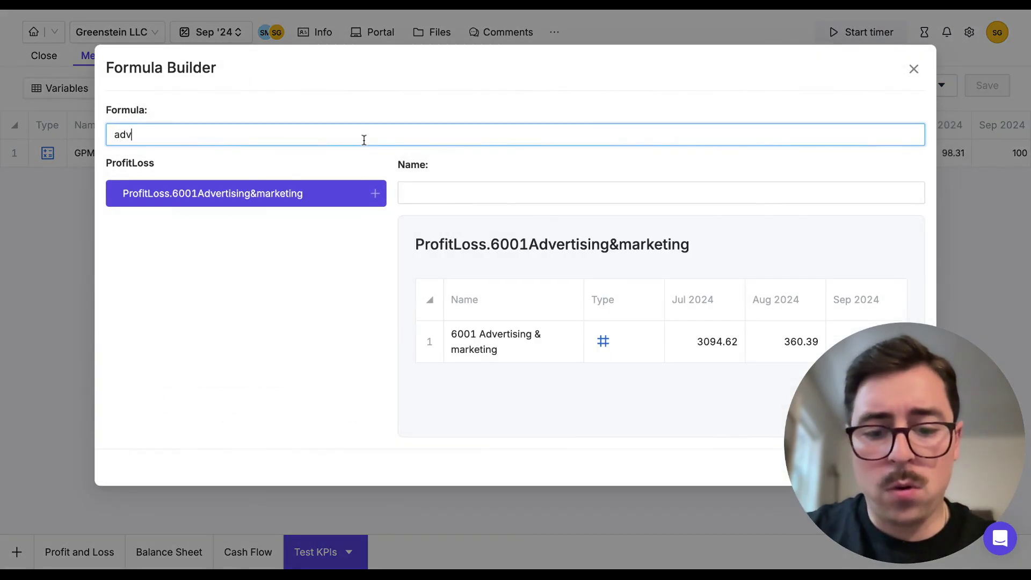
{"action": "type", "text": "ert"}
{"action": "left_click", "coordinate": [328, 193]}
{"action": "scroll", "coordinate": [325, 196], "scroll_direction": "down", "scroll_amount": 5}
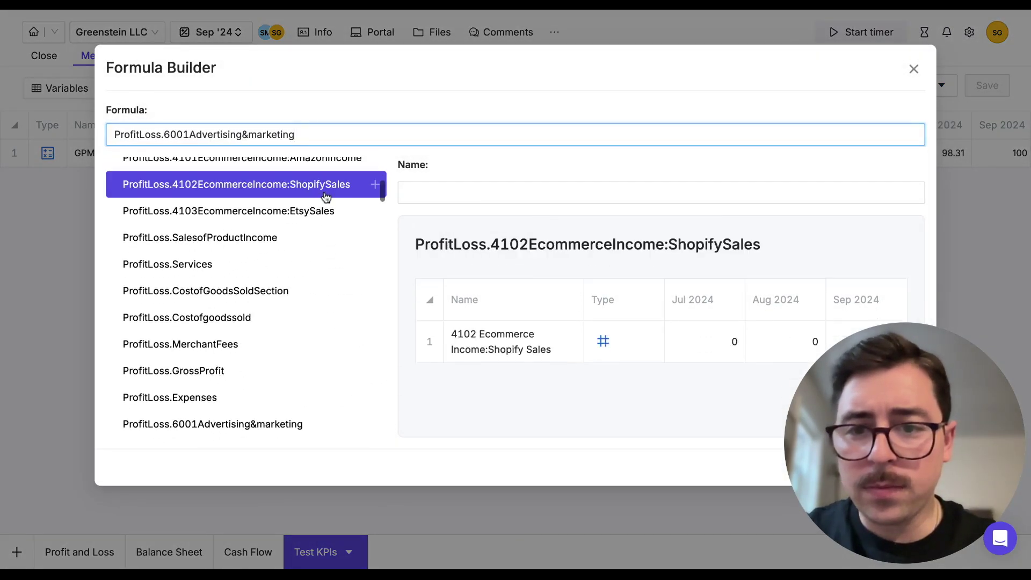
{"action": "scroll", "coordinate": [324, 196], "scroll_direction": "up", "scroll_amount": 5}
{"action": "type", "text": "/"}
{"action": "left_click", "coordinate": [324, 191]}
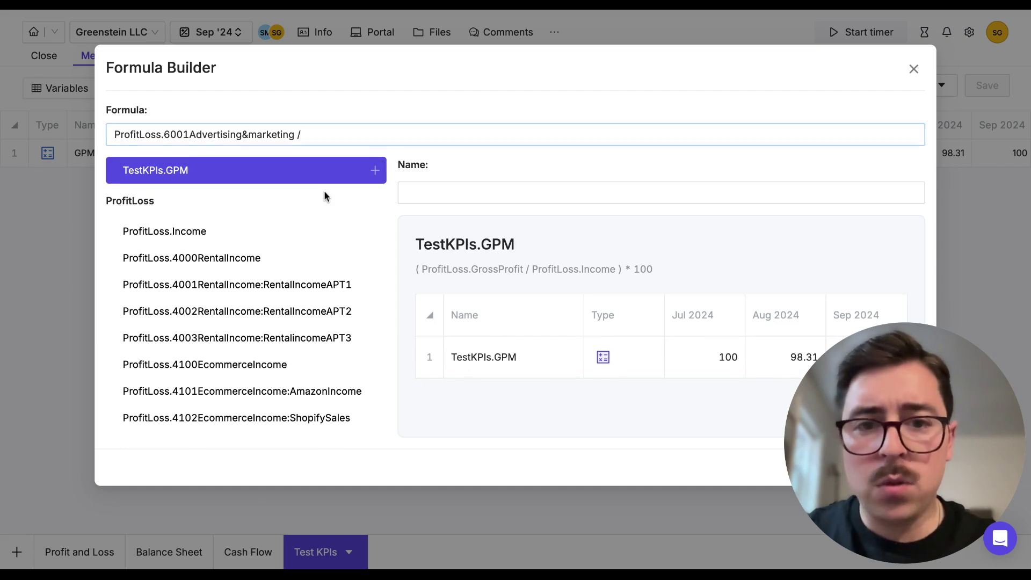
{"action": "left_click", "coordinate": [344, 135]}
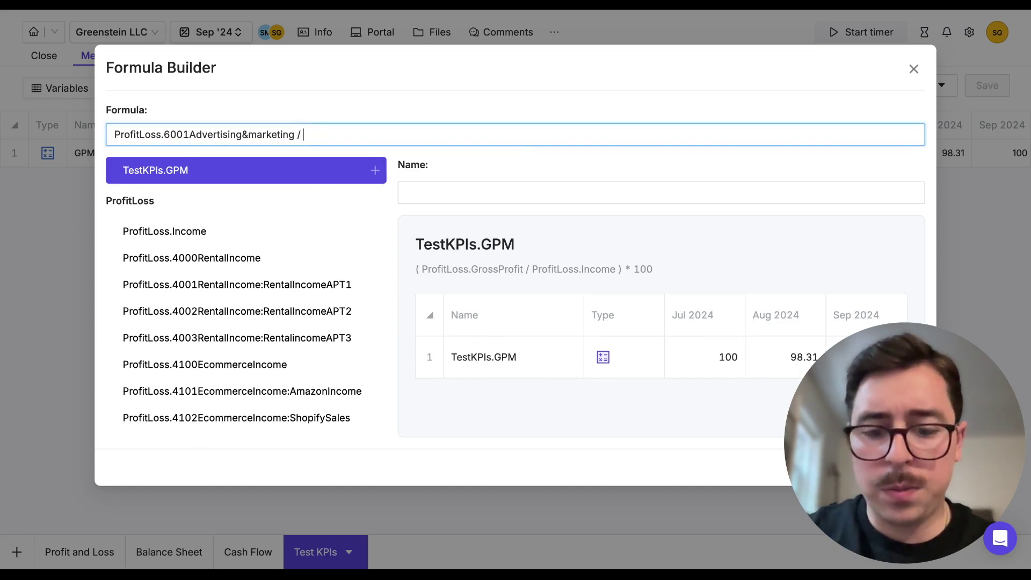
{"action": "type", "text": "expe"}
{"action": "left_click", "coordinate": [279, 203]}
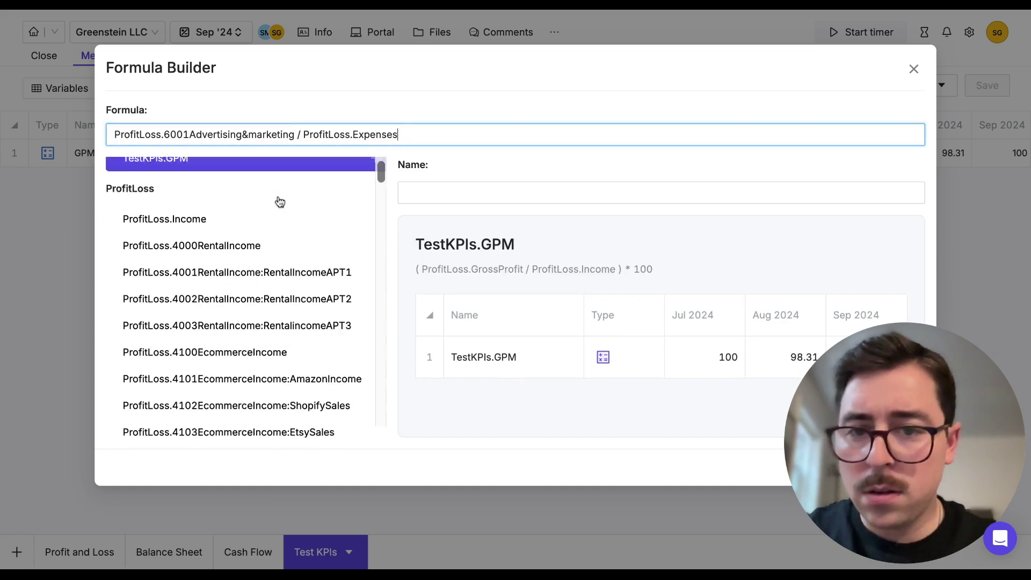
Name the row 'Marketing as a % Expense', add it to the table and save.
{"action": "left_click", "coordinate": [437, 194]}
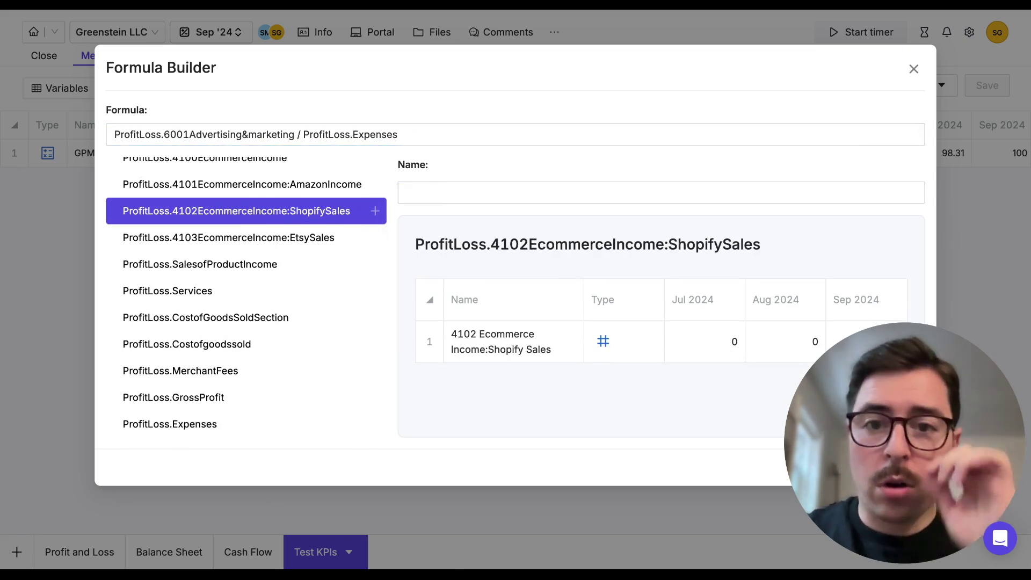
{"action": "left_click", "coordinate": [408, 192]}
{"action": "type", "text": "Ma"}
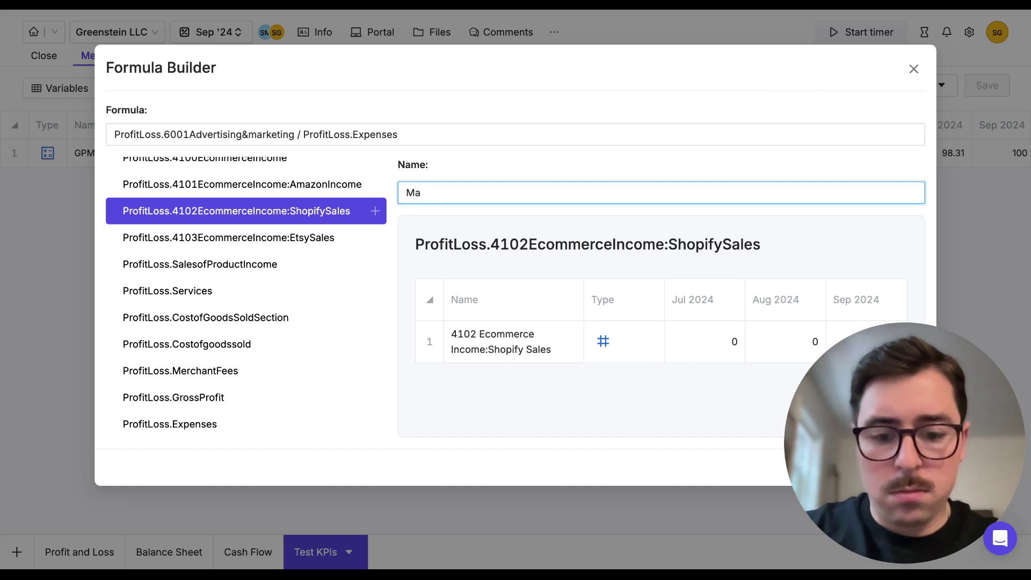
{"action": "type", "text": "rketing as a "}
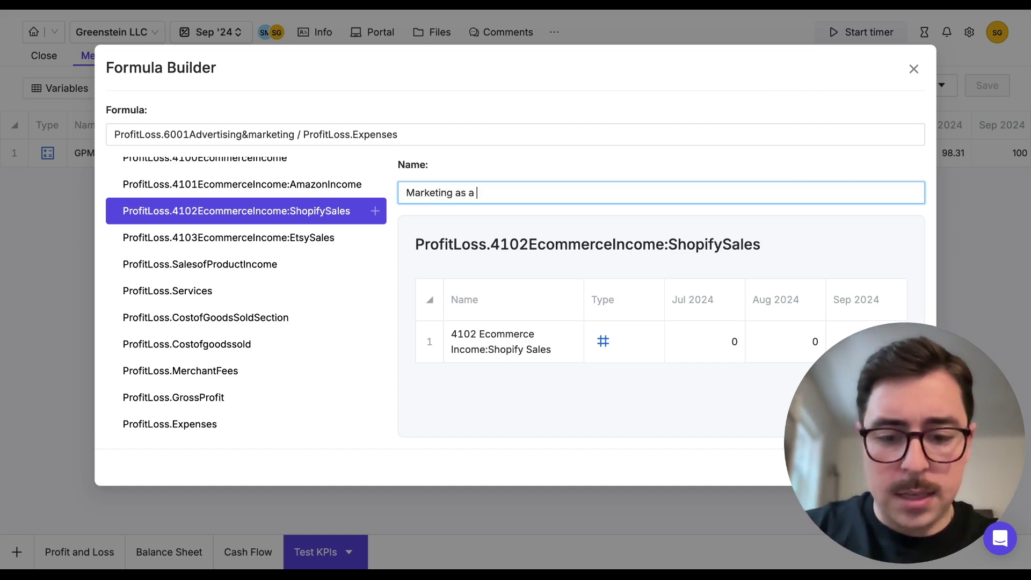
{"action": "type", "text": "% Expense"}
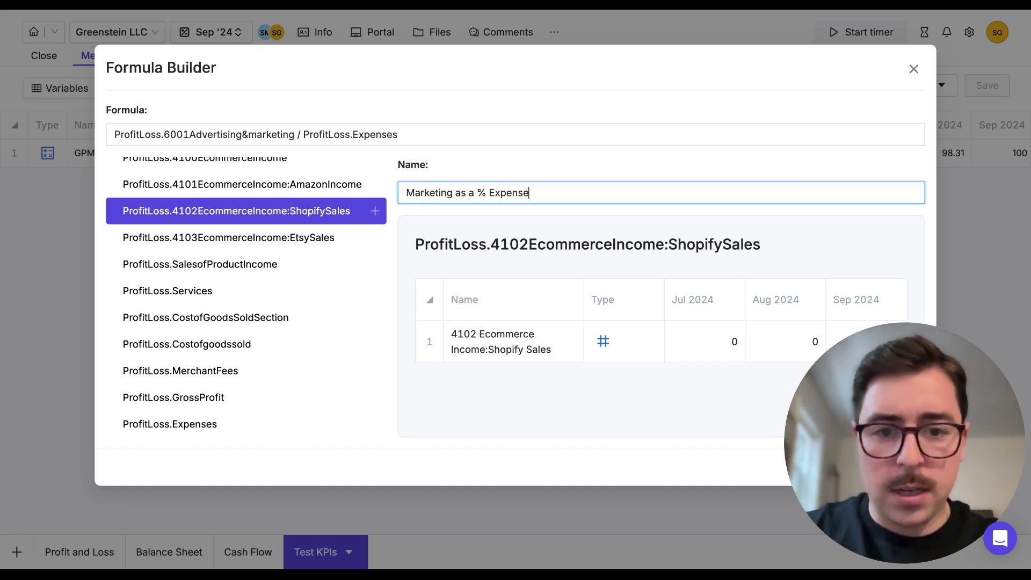
{"action": "left_click_drag", "start_coordinate": [910, 382], "coordinate": [136, 428]}
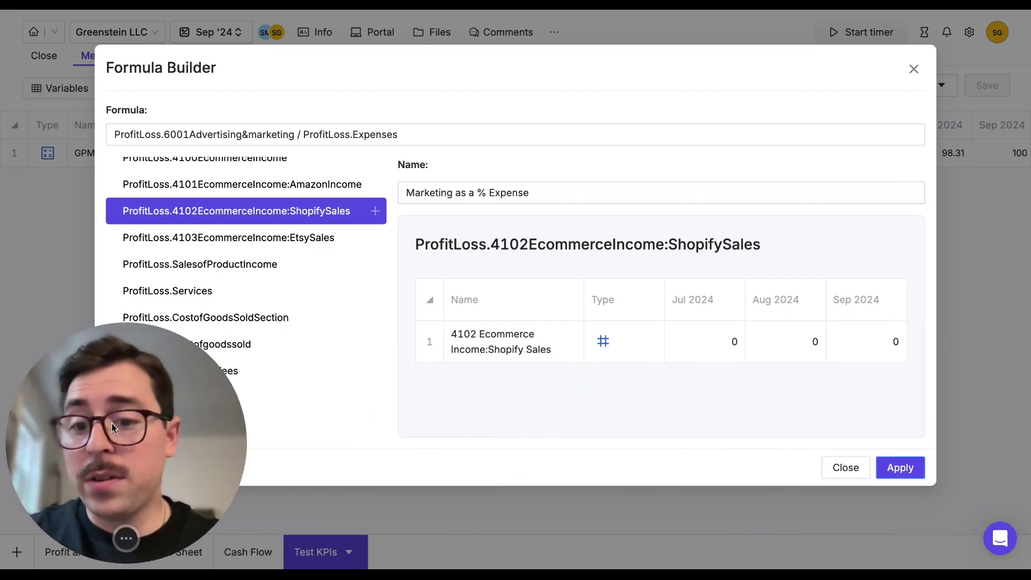
{"action": "left_click", "coordinate": [900, 469]}
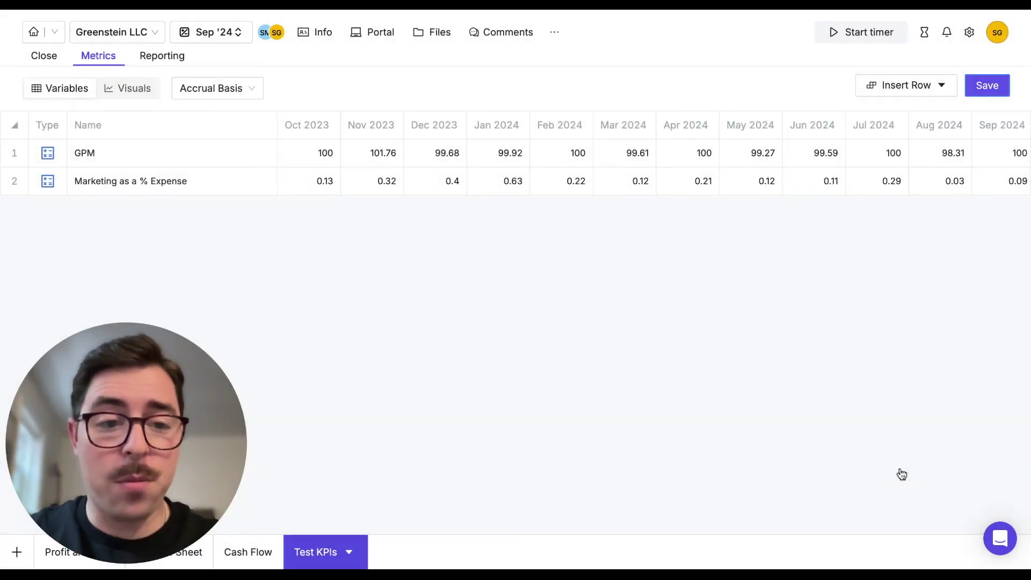
{"action": "left_click", "coordinate": [990, 91]}
Review the GPM row's settings and formula, then close them unchanged.
{"action": "left_click_drag", "start_coordinate": [229, 427], "coordinate": [1009, 428]}
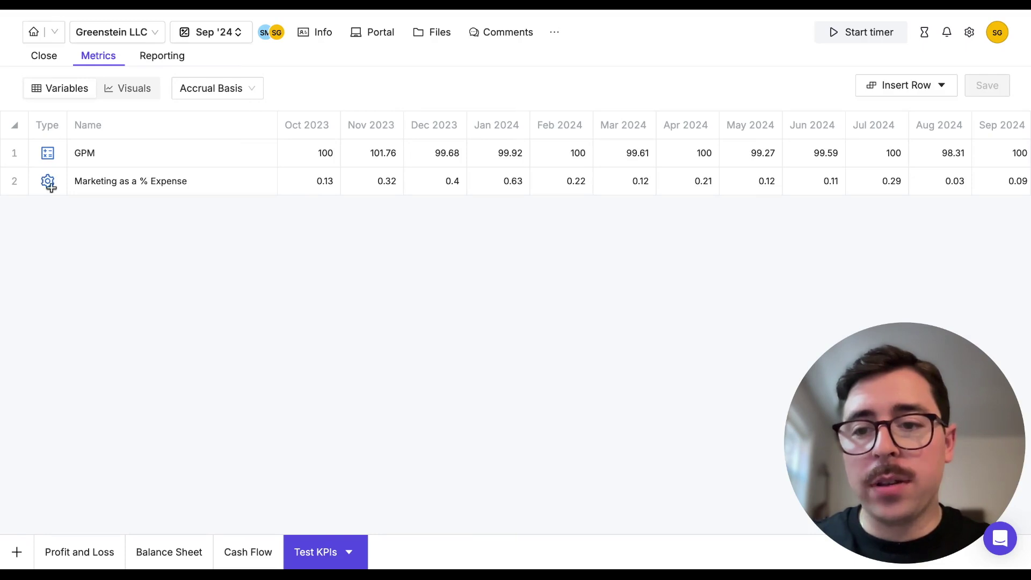
{"action": "left_click", "coordinate": [46, 154]}
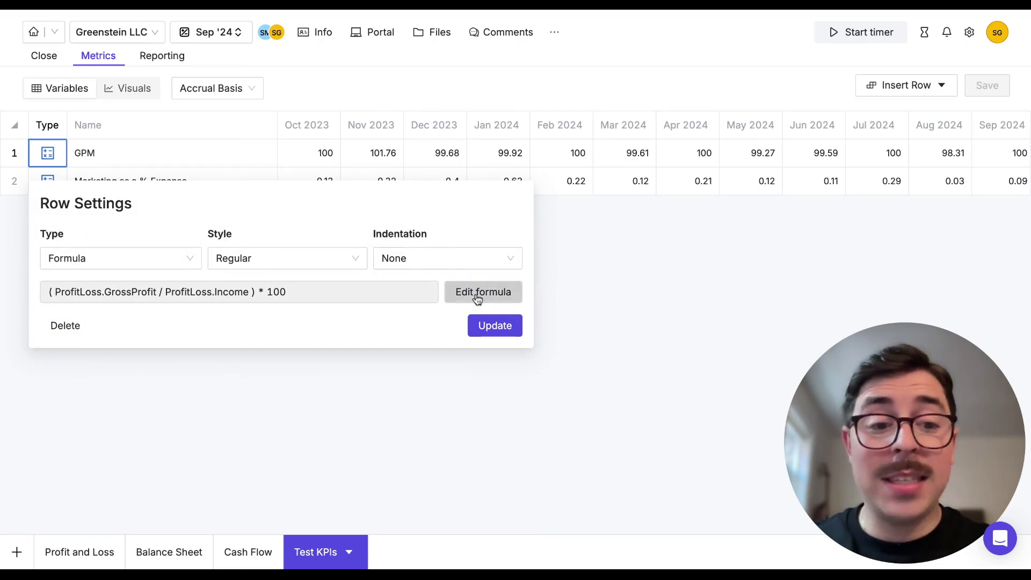
{"action": "left_click", "coordinate": [492, 331]}
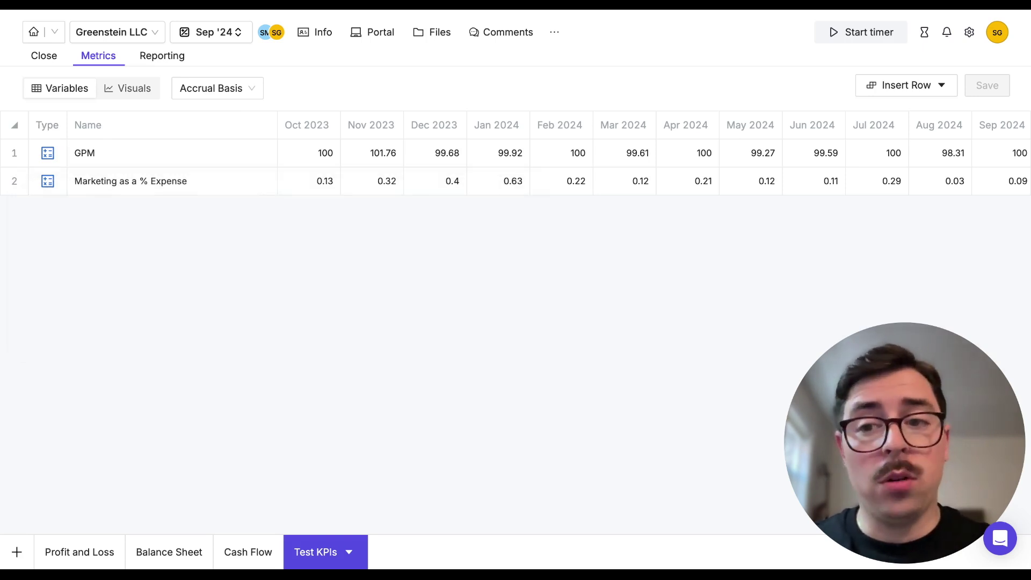
Switch the metrics to Visuals and begin a new visual at its title field.
{"action": "left_click", "coordinate": [128, 88]}
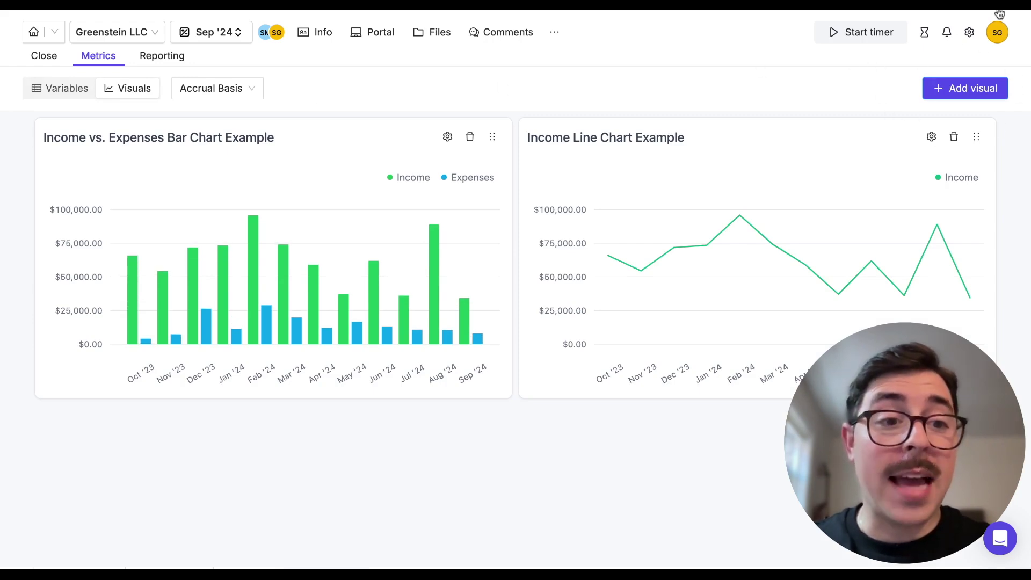
{"action": "left_click", "coordinate": [955, 89]}
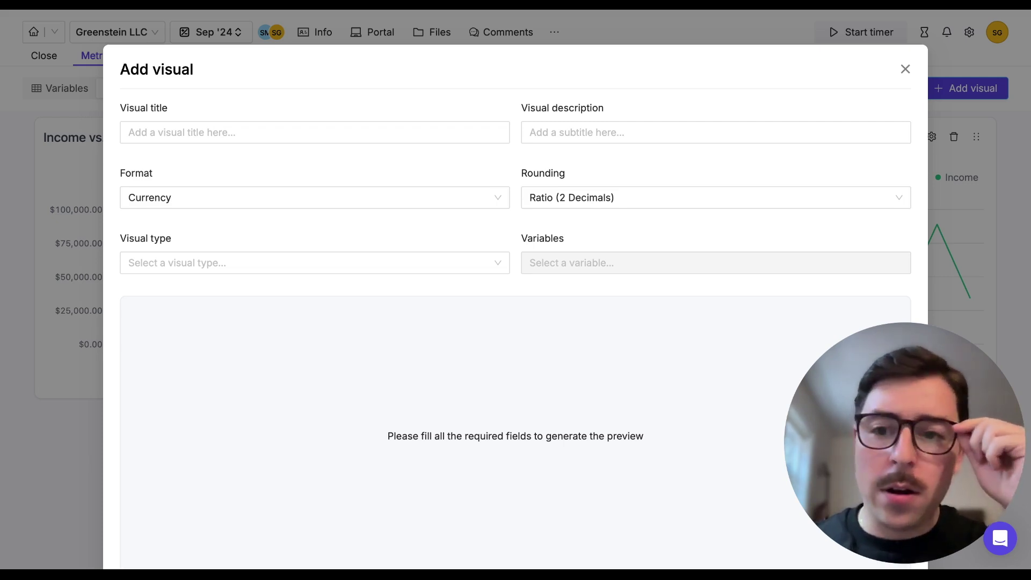
{"action": "left_click", "coordinate": [179, 127]}
Title the visual GPM with Currency format, Ratio (2 Decimals) rounding and Area chart type.
{"action": "type", "text": "GPM"}
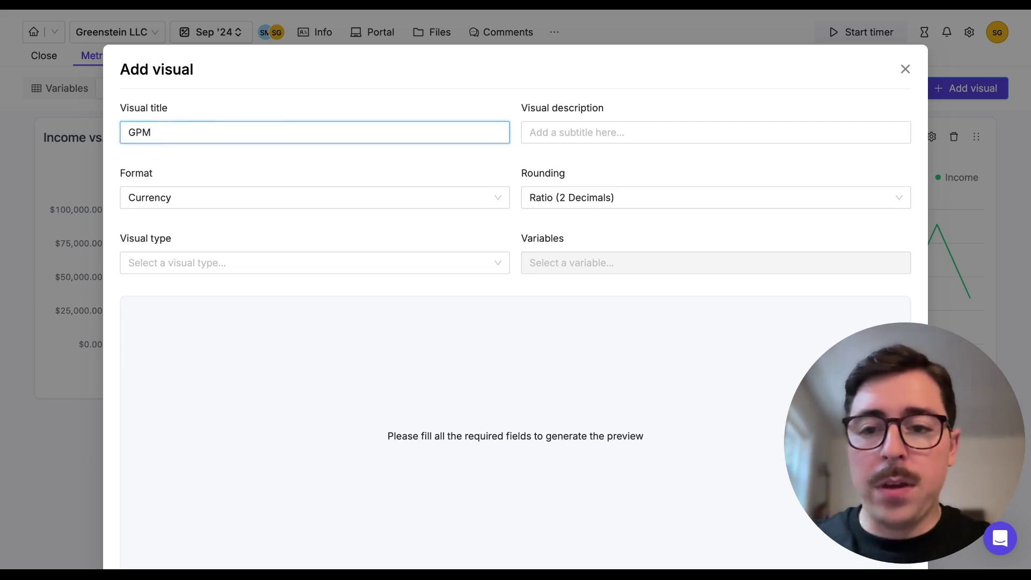
{"action": "left_click", "coordinate": [542, 132]}
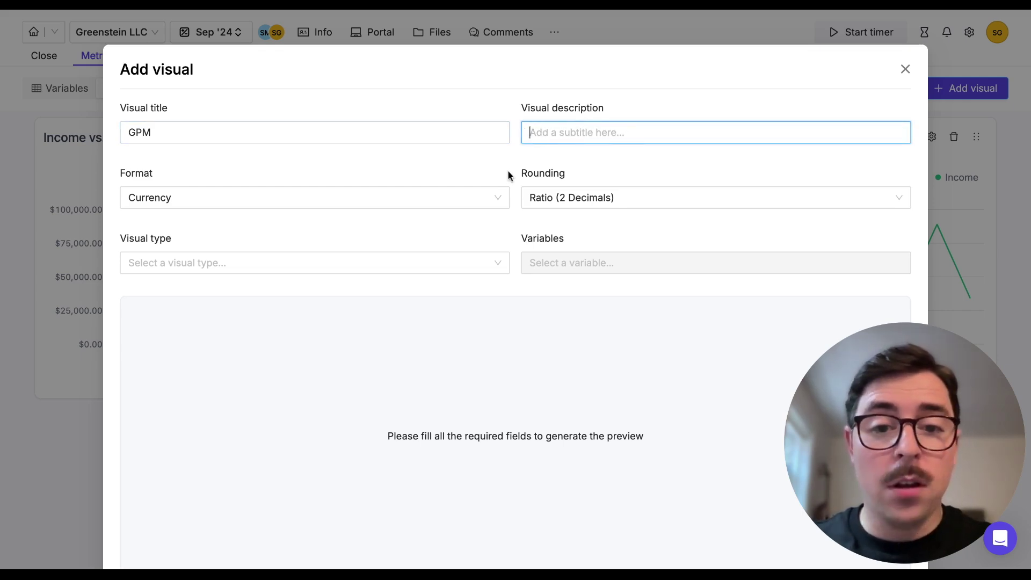
{"action": "left_click", "coordinate": [476, 197]}
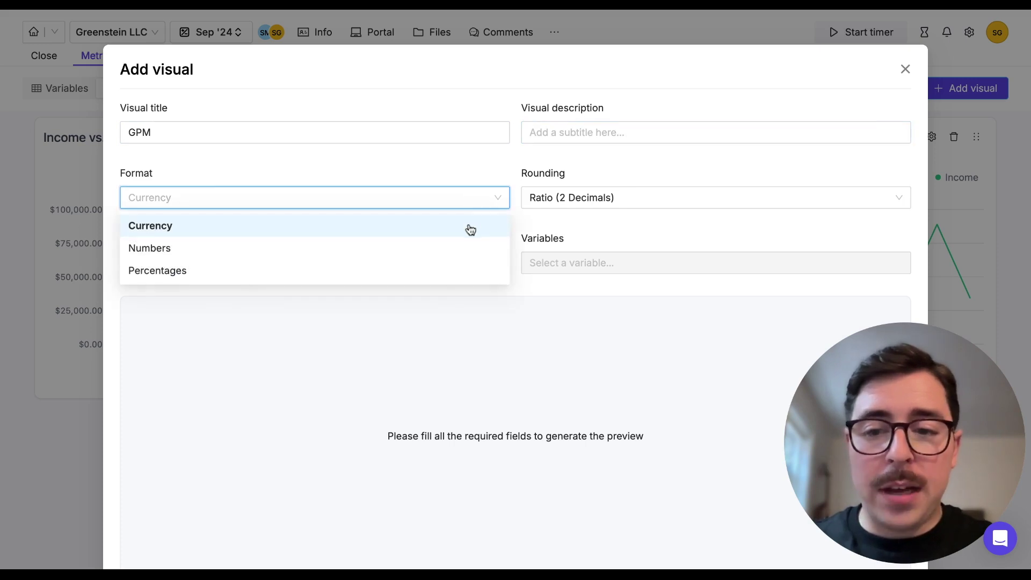
{"action": "left_click", "coordinate": [469, 226]}
{"action": "left_click", "coordinate": [640, 197]}
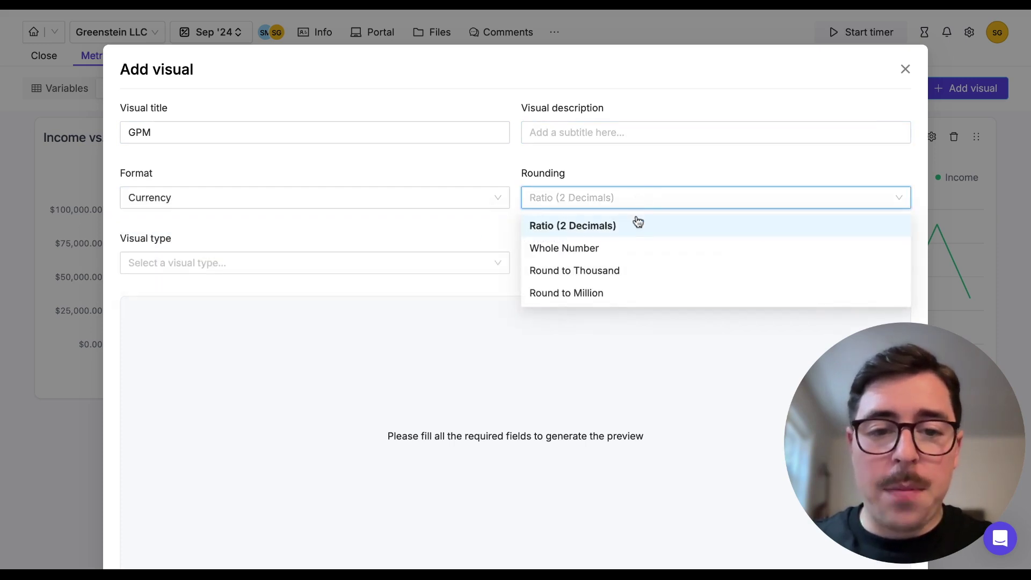
{"action": "left_click", "coordinate": [636, 229]}
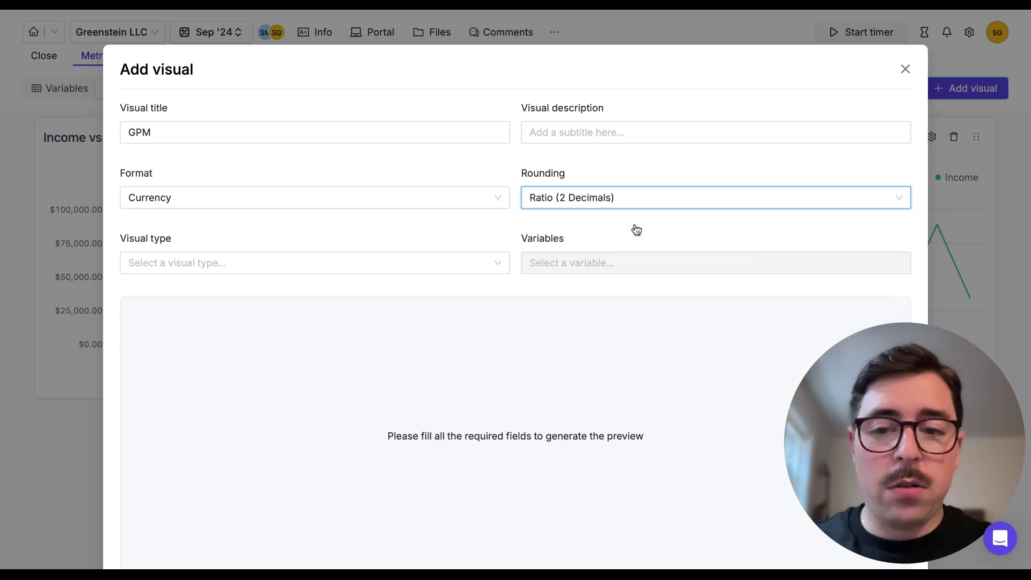
{"action": "left_click", "coordinate": [332, 265]}
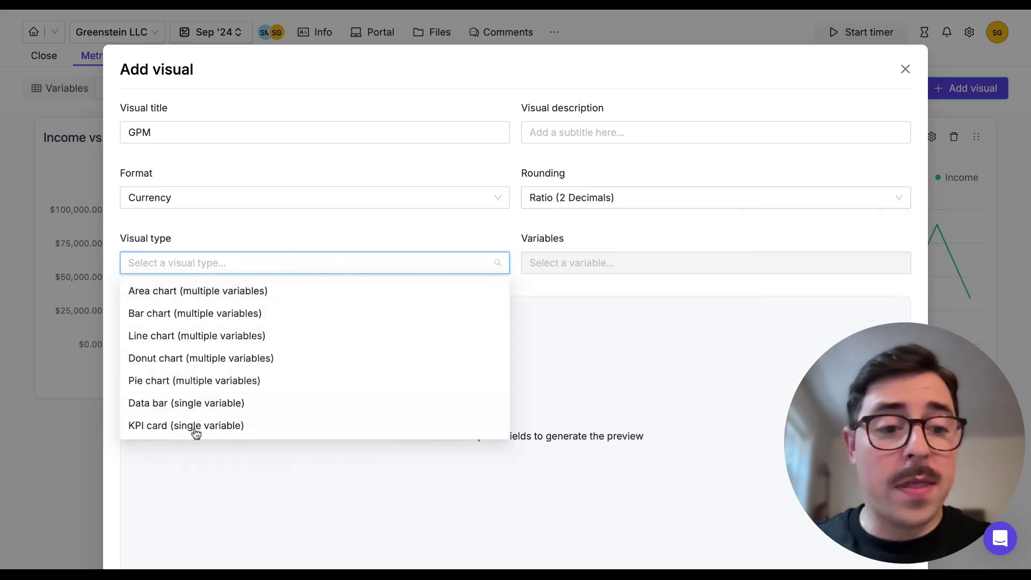
{"action": "left_click", "coordinate": [181, 291]}
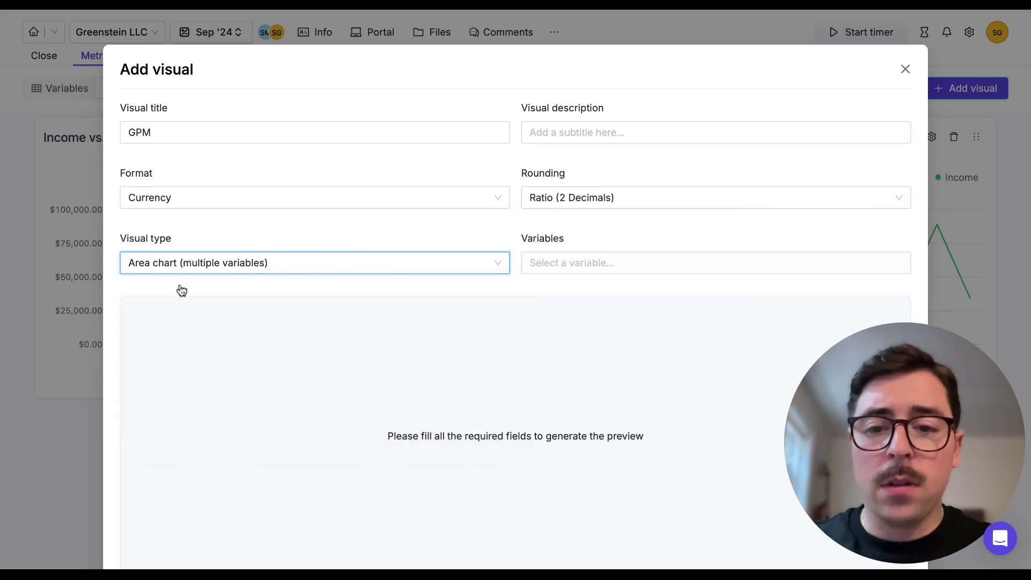
{"action": "left_click", "coordinate": [545, 264]}
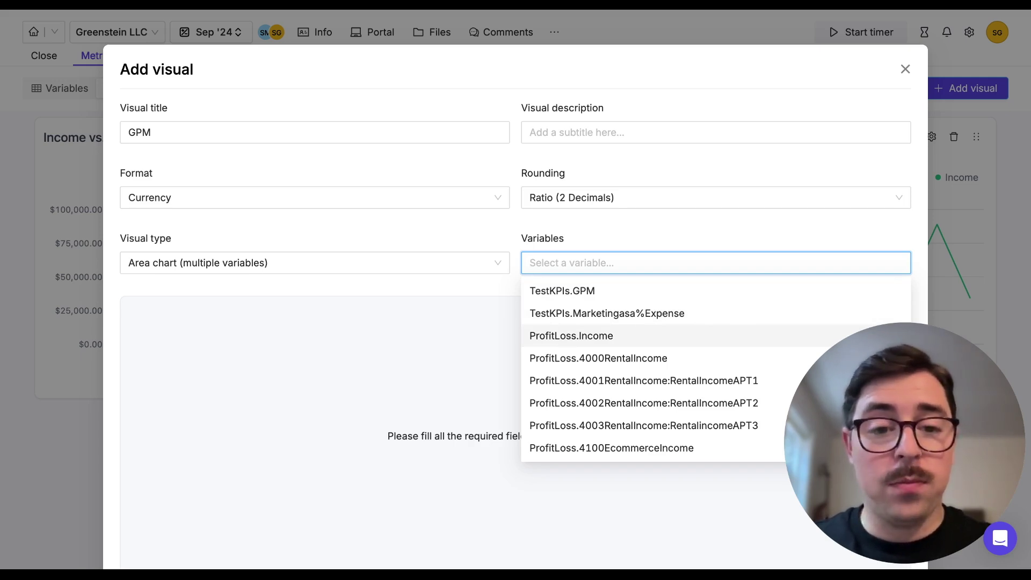
Plot TestKPIs.GPM in orange and save the GPM area chart to the dashboard.
{"action": "left_click", "coordinate": [637, 291]}
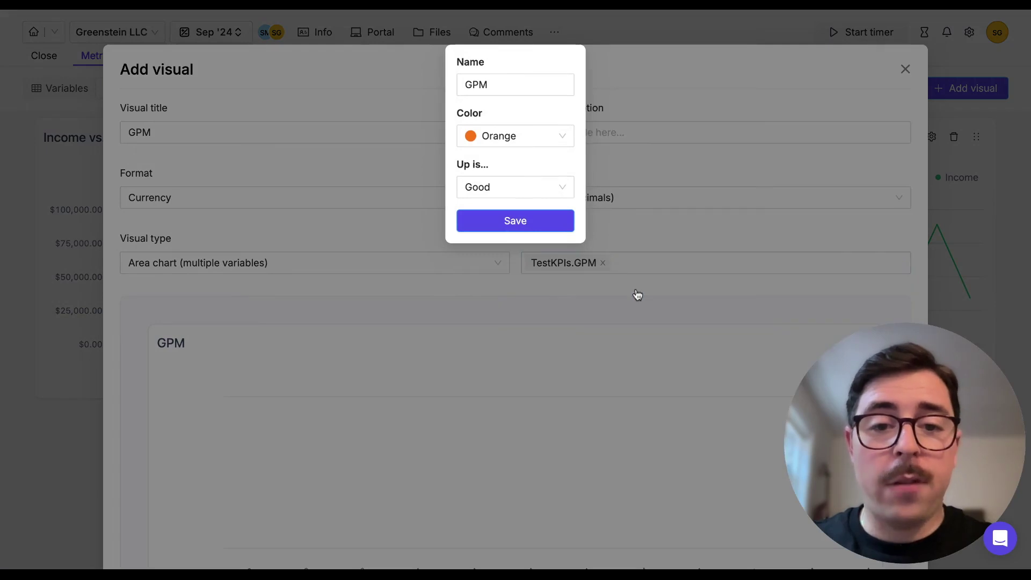
{"action": "left_click", "coordinate": [521, 138]}
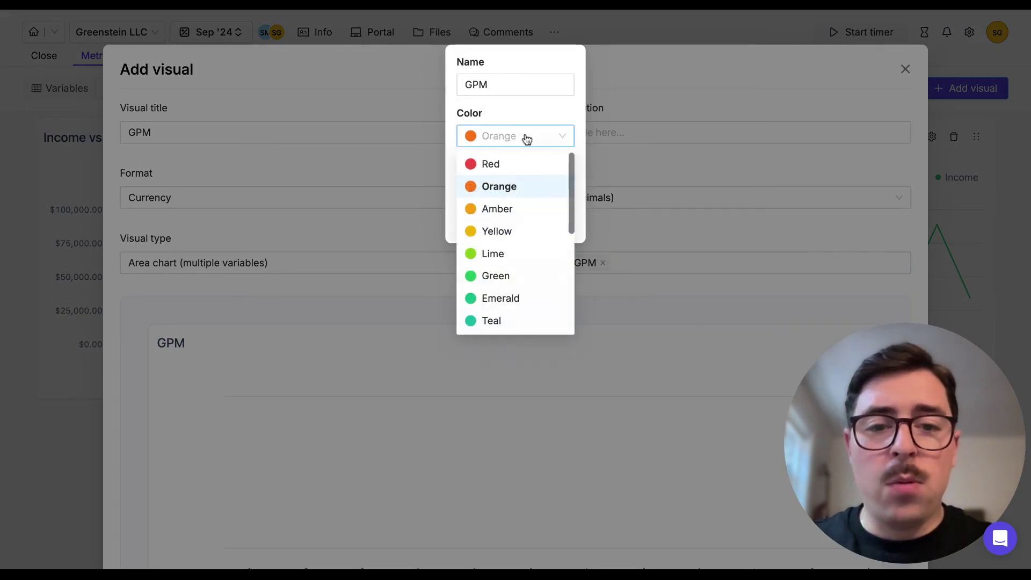
{"action": "left_click", "coordinate": [532, 189]}
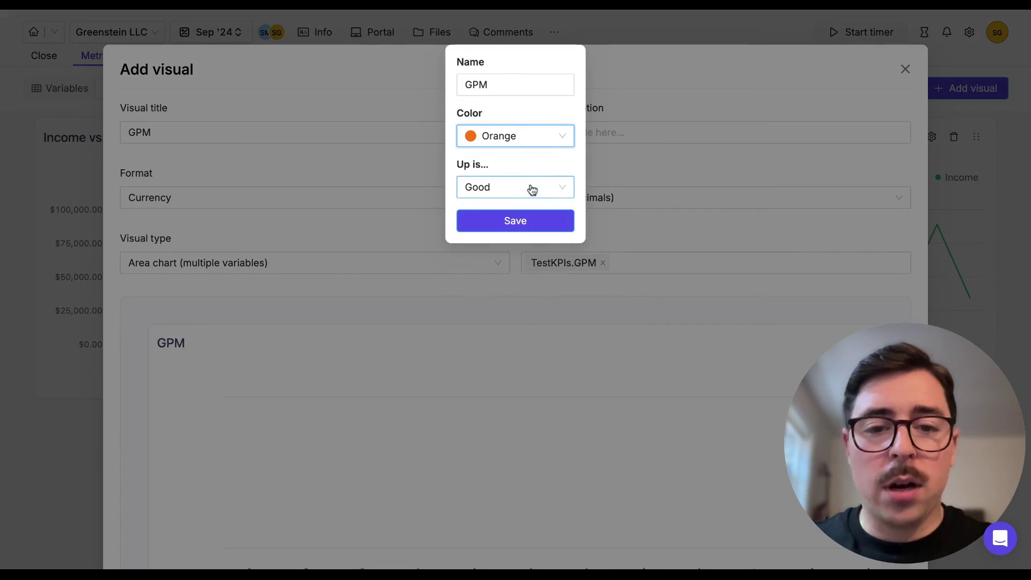
{"action": "left_click", "coordinate": [532, 223]}
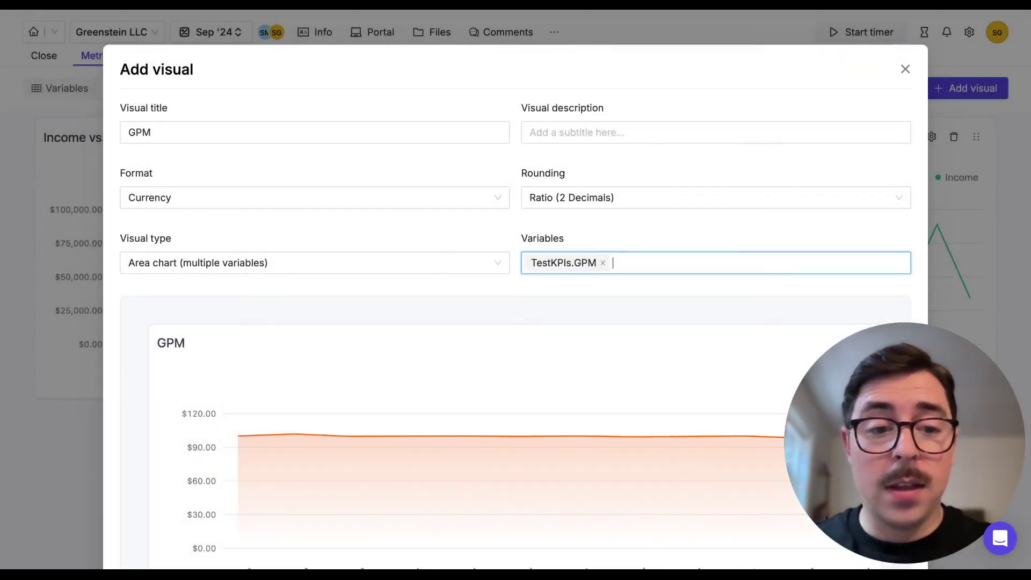
{"action": "scroll", "coordinate": [556, 331], "scroll_direction": "down", "scroll_amount": 3}
{"action": "left_click_drag", "start_coordinate": [844, 426], "coordinate": [77, 471]}
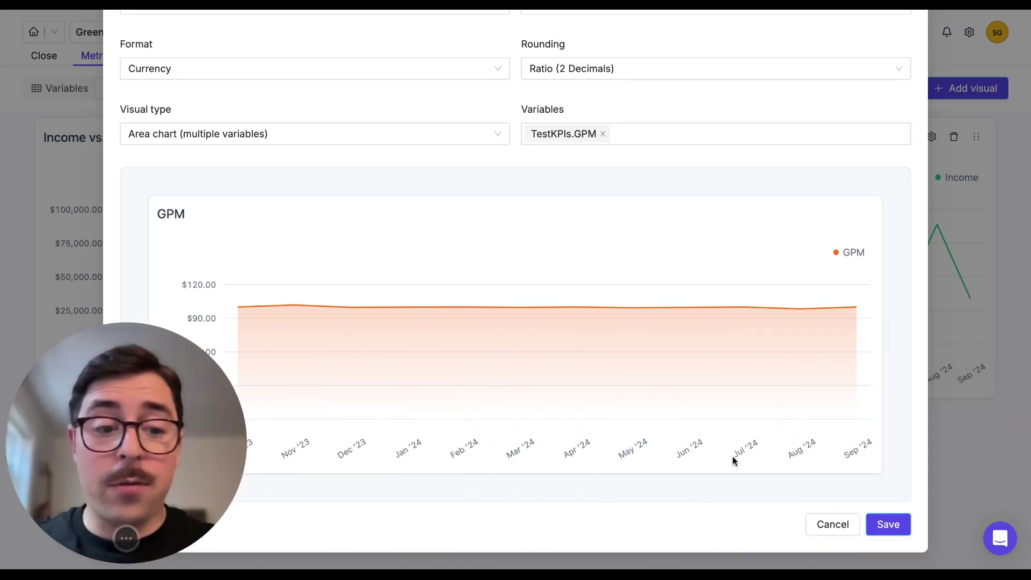
{"action": "left_click", "coordinate": [889, 527]}
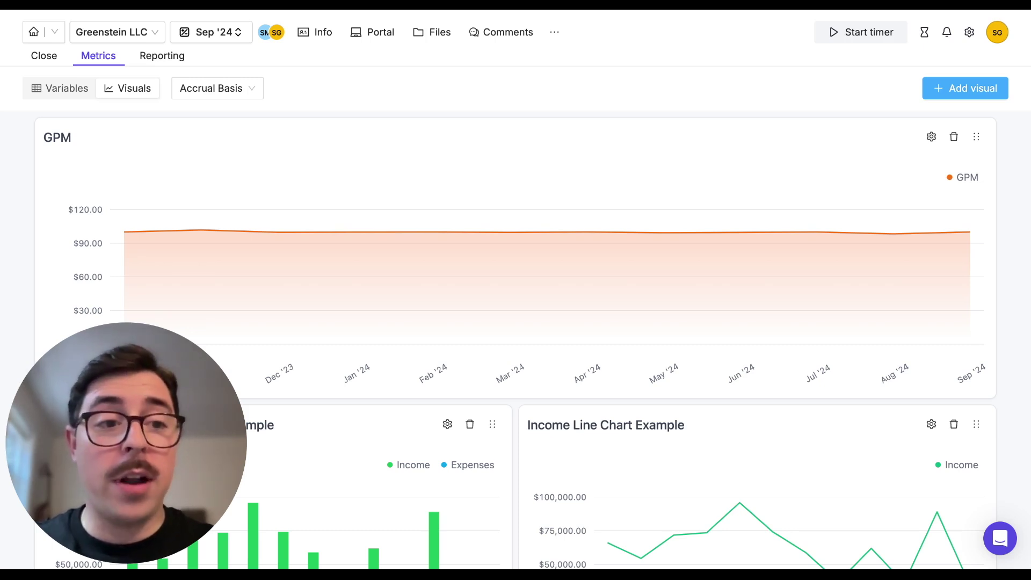
{"action": "left_click", "coordinate": [941, 88]}
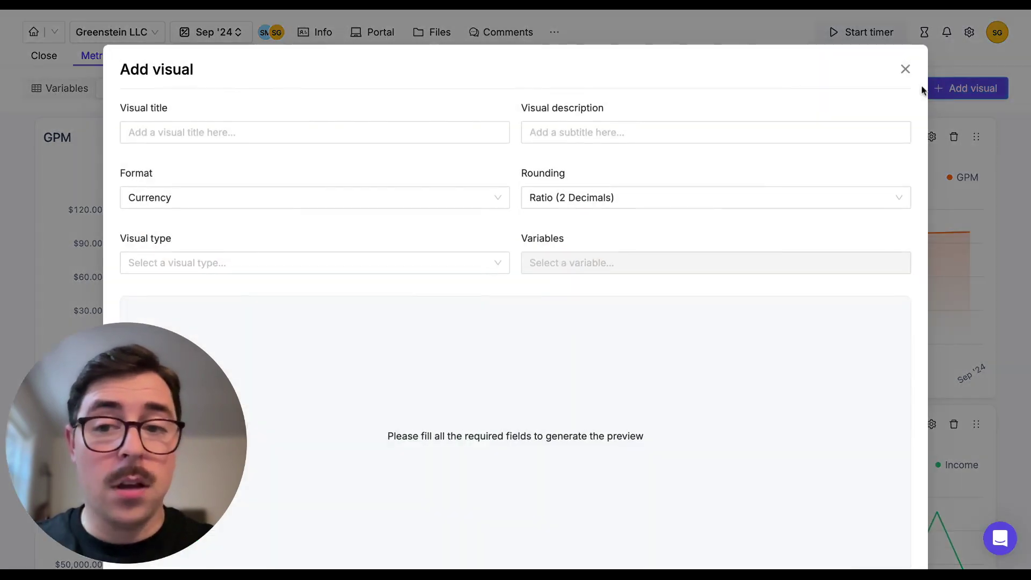
Create and save a 'Marketing Example' line chart plotting TestKPIs.Marketingas%Expense in Emerald.
{"action": "left_click", "coordinate": [440, 126]}
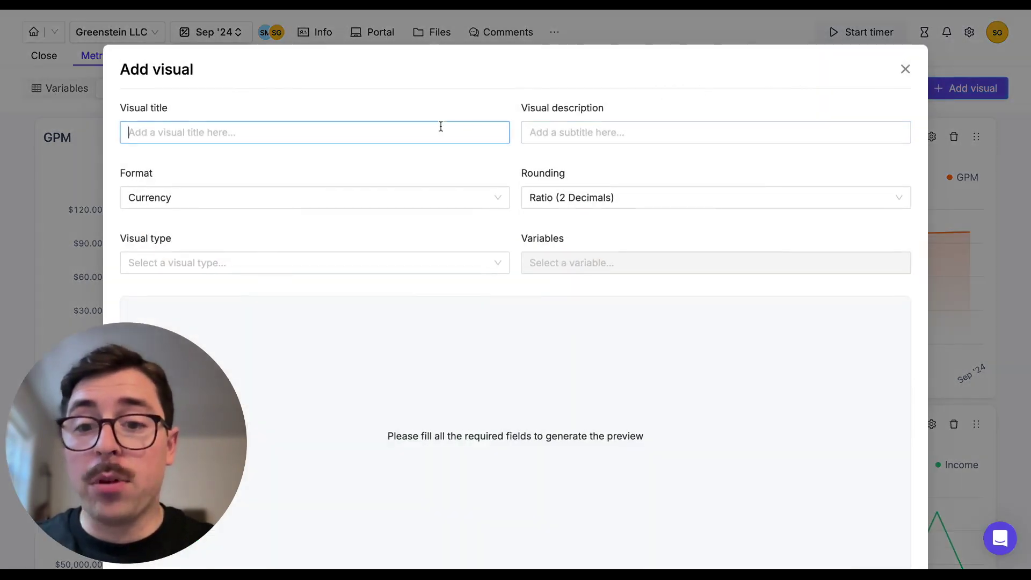
{"action": "type", "text": "Marketing Example"}
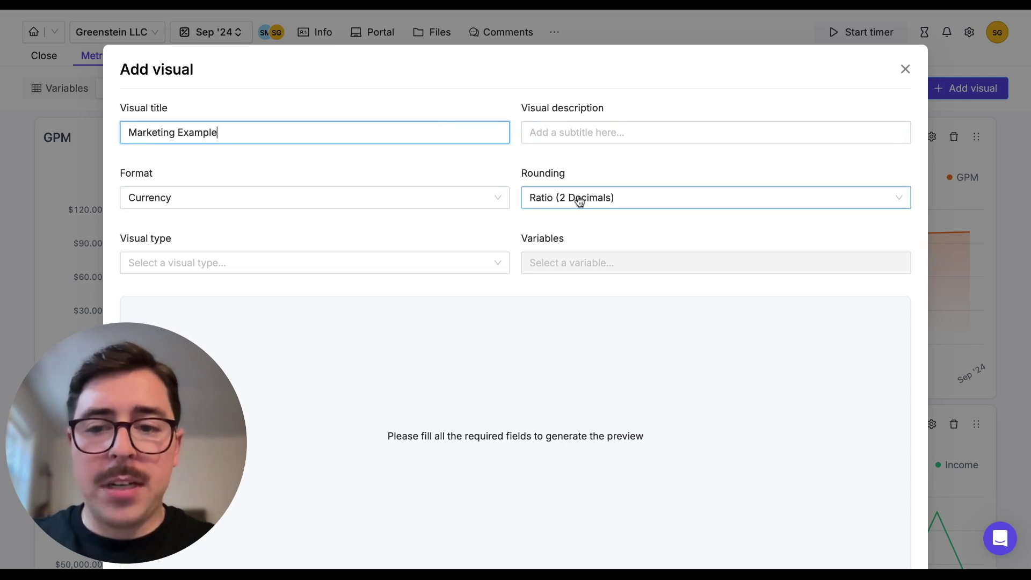
{"action": "left_click", "coordinate": [432, 263]}
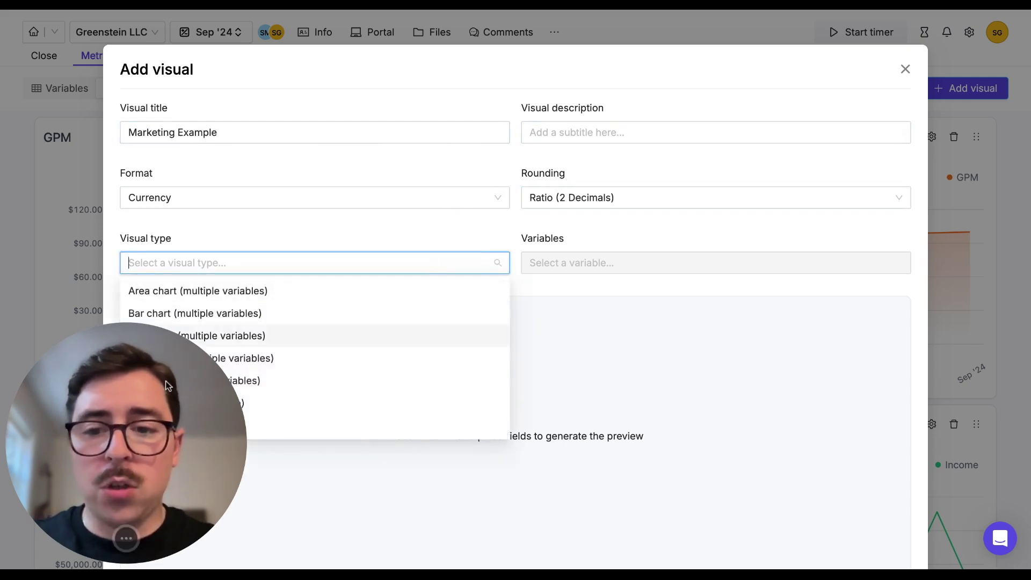
{"action": "left_click", "coordinate": [252, 336]}
{"action": "left_click", "coordinate": [568, 262]}
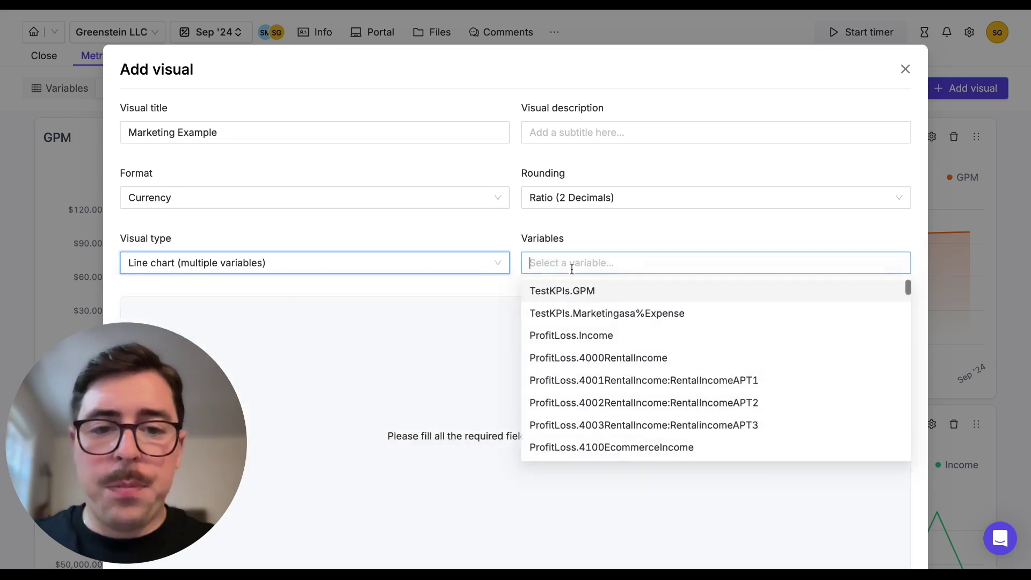
{"action": "left_click", "coordinate": [632, 314]}
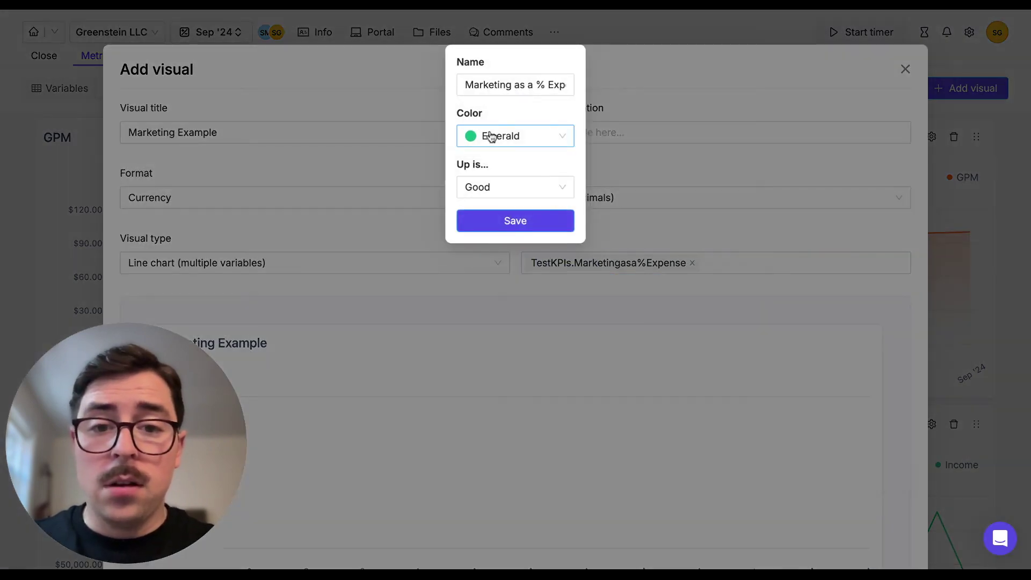
{"action": "left_click", "coordinate": [536, 221]}
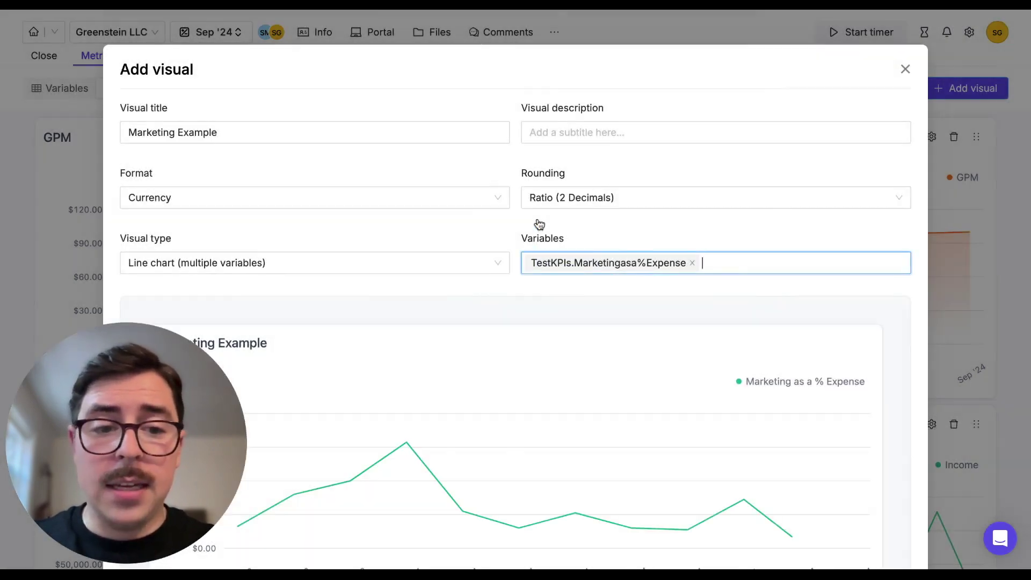
{"action": "scroll", "coordinate": [630, 356], "scroll_direction": "down", "scroll_amount": 2}
{"action": "left_click", "coordinate": [888, 525]}
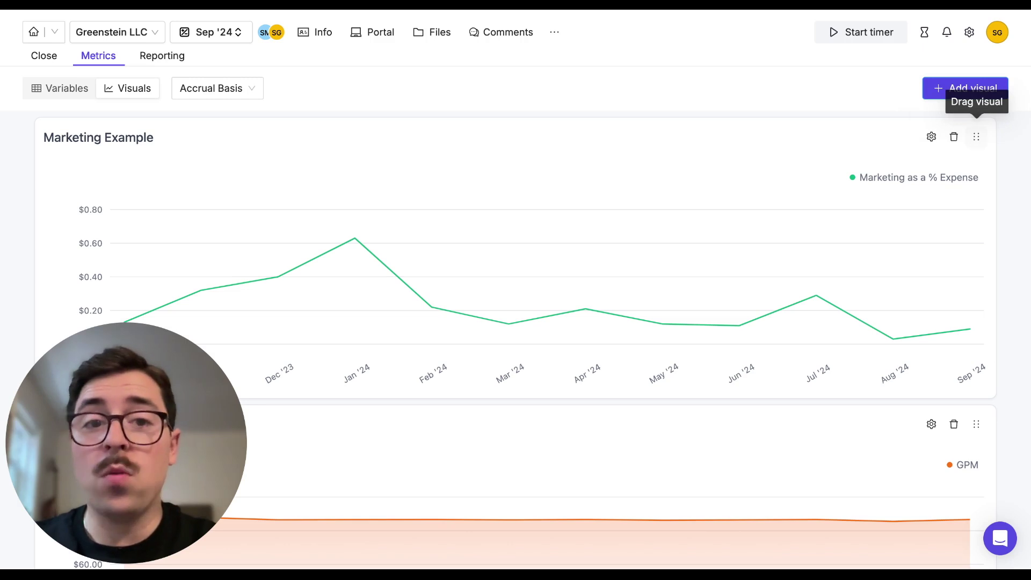
Move the Marketing Example chart up beside the GPM chart.
{"action": "left_click_drag", "start_coordinate": [976, 137], "coordinate": [999, 441]}
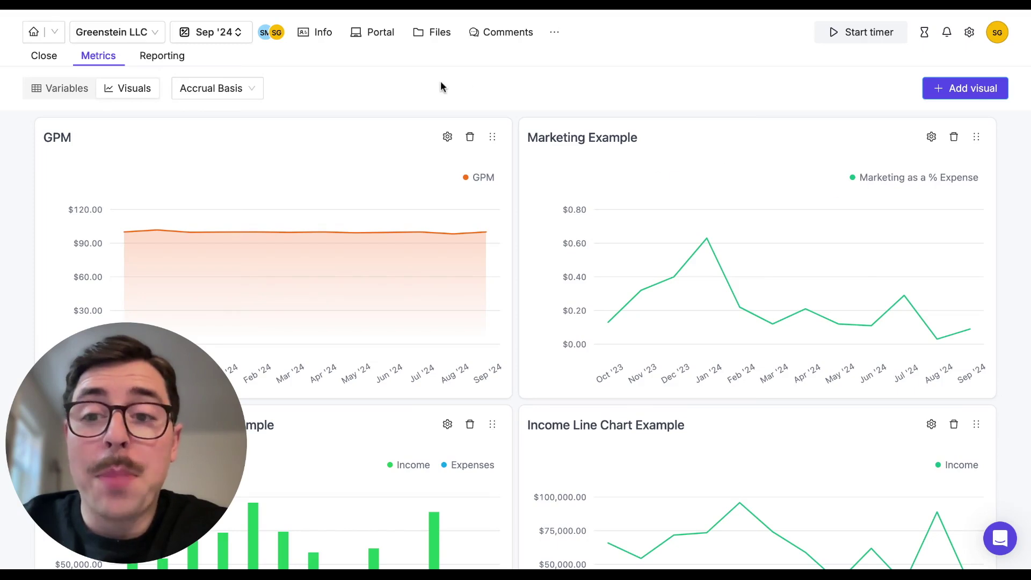
In the financial report, open Executive Summary key metrics and close without adding a metric.
{"action": "left_click", "coordinate": [173, 62]}
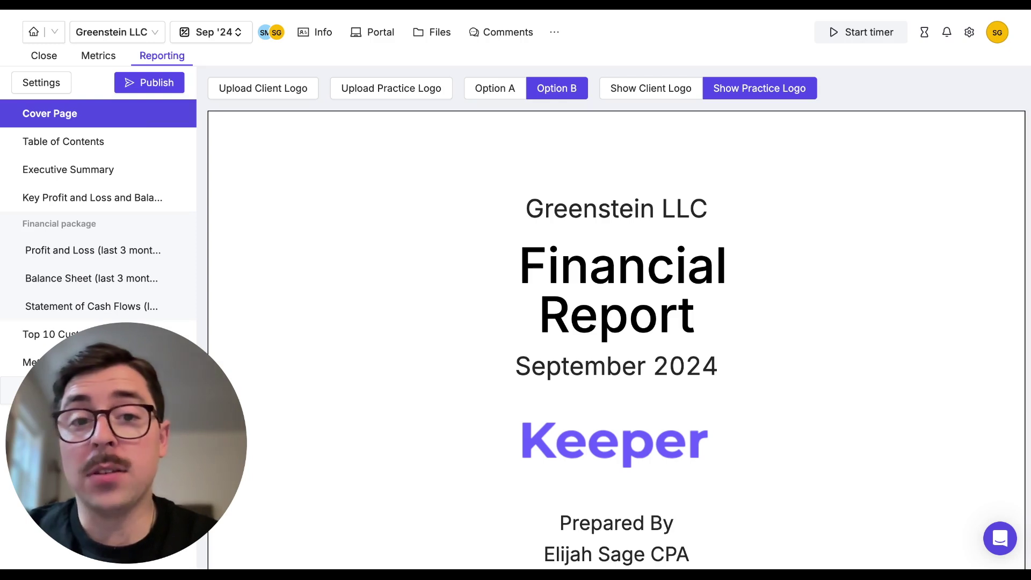
{"action": "left_click", "coordinate": [115, 170]}
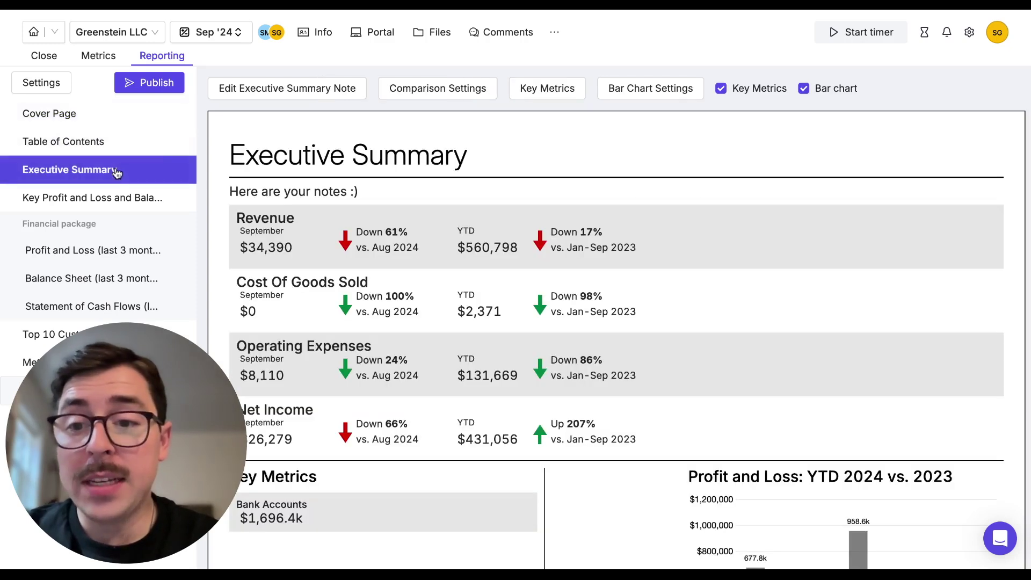
{"action": "left_click", "coordinate": [544, 89]}
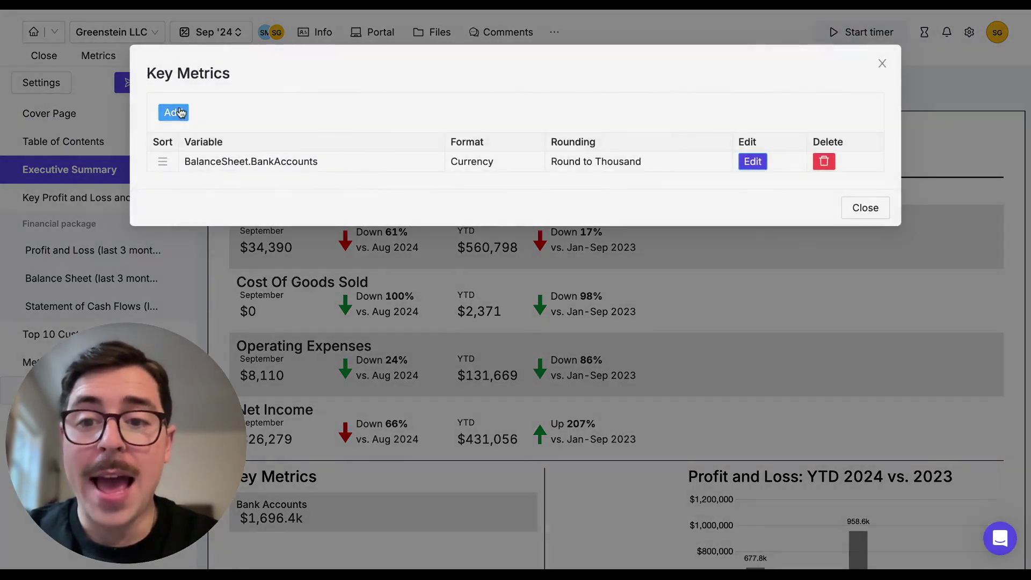
{"action": "left_click", "coordinate": [172, 111]}
{"action": "left_click", "coordinate": [361, 119]}
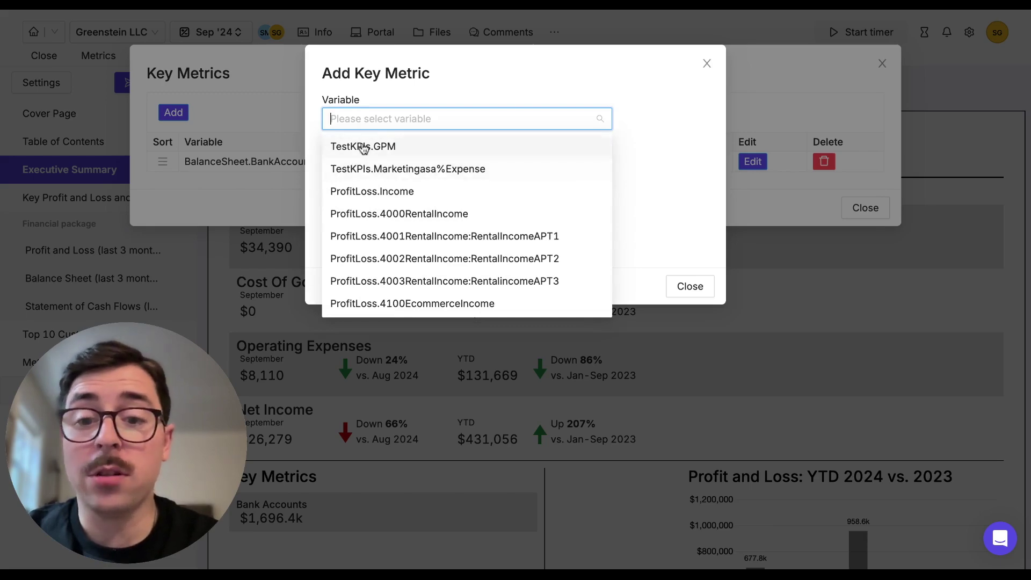
{"action": "left_click", "coordinate": [690, 285]}
{"action": "left_click", "coordinate": [875, 215]}
Show the report's Metrics section from the sidebar.
{"action": "scroll", "coordinate": [672, 388], "scroll_direction": "down", "scroll_amount": 3}
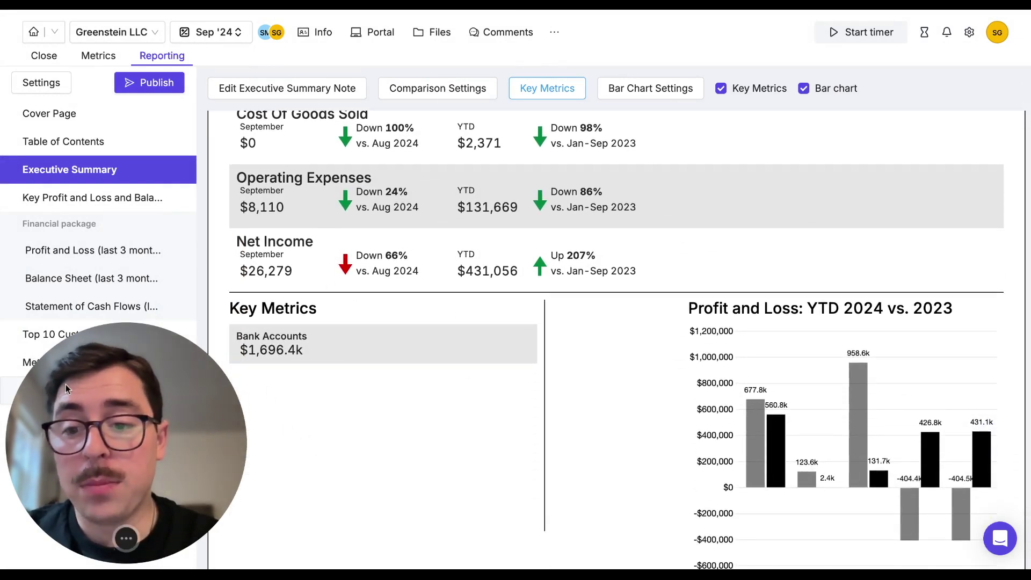
{"action": "left_click_drag", "start_coordinate": [65, 384], "coordinate": [850, 478]}
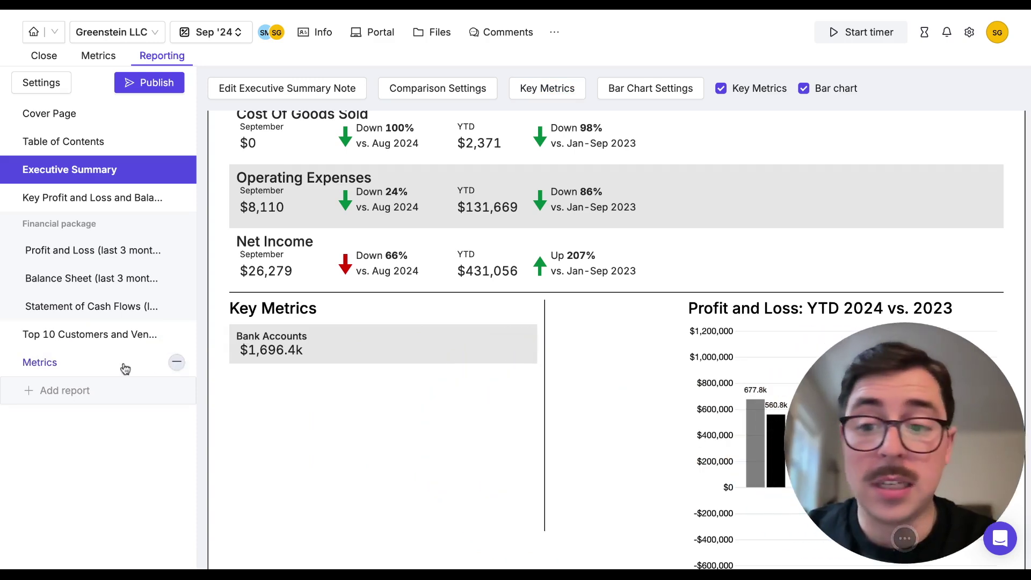
{"action": "left_click", "coordinate": [43, 363]}
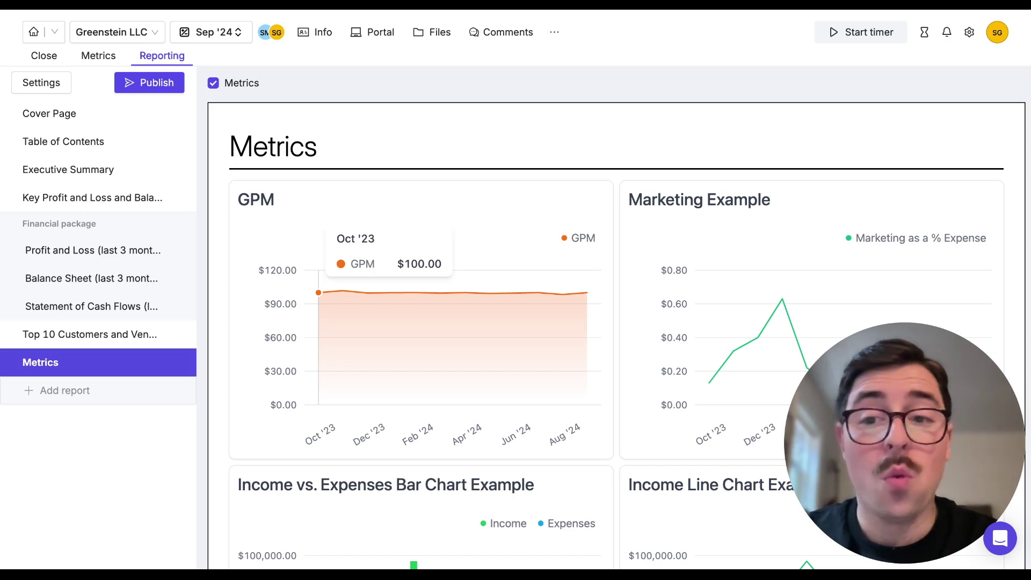
Bring up the Publish menu for the Sep '24 Metrics report.
{"action": "left_click", "coordinate": [144, 83]}
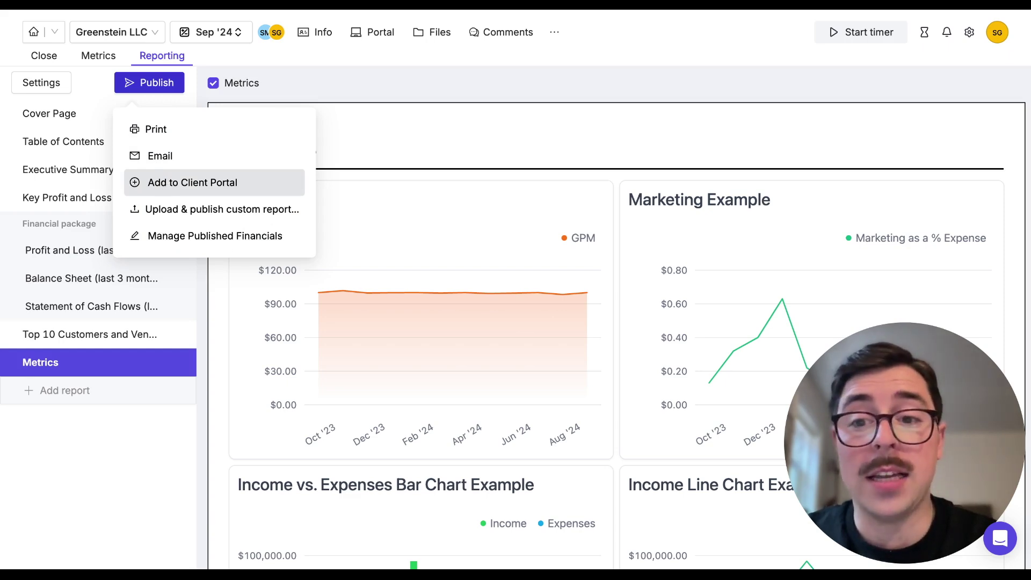
Add the report to the Client Portal without notifying the client.
{"action": "left_click", "coordinate": [164, 184]}
{"action": "mouse_move", "coordinate": [358, 154]}
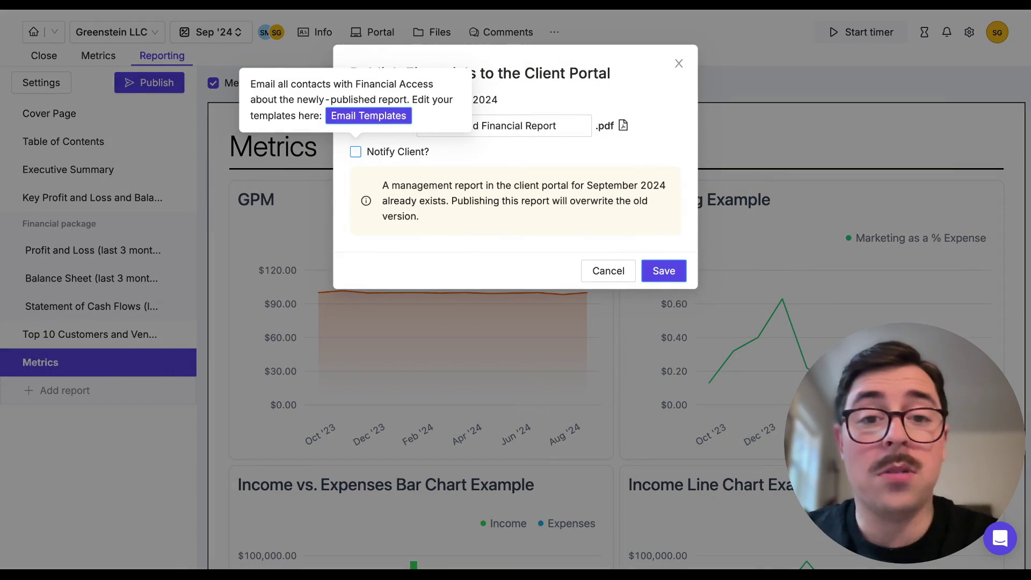
{"action": "left_click", "coordinate": [660, 271]}
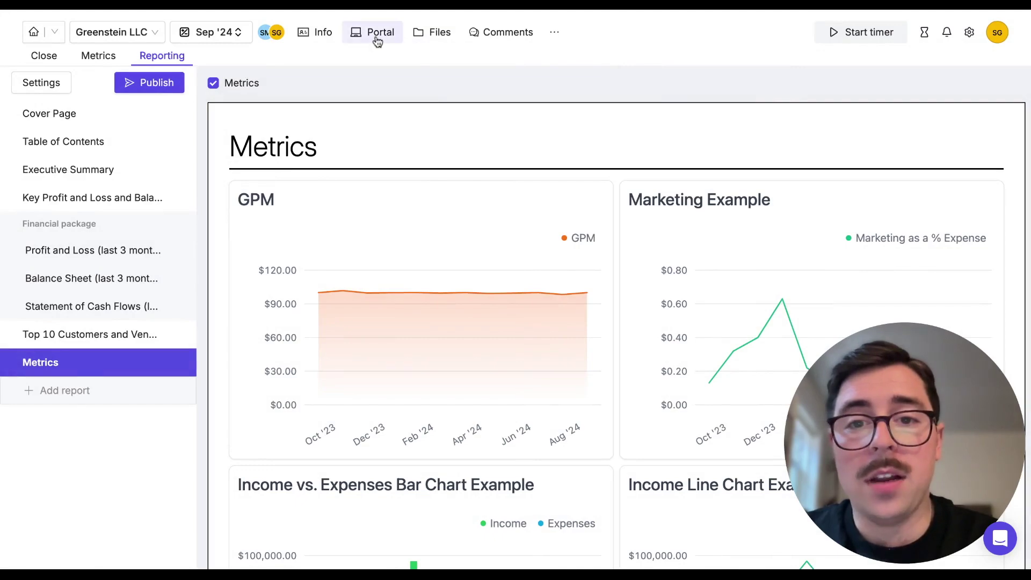
Preview the portal as a contact, check the September 2024 report's charts, then close everything.
{"action": "left_click", "coordinate": [377, 40]}
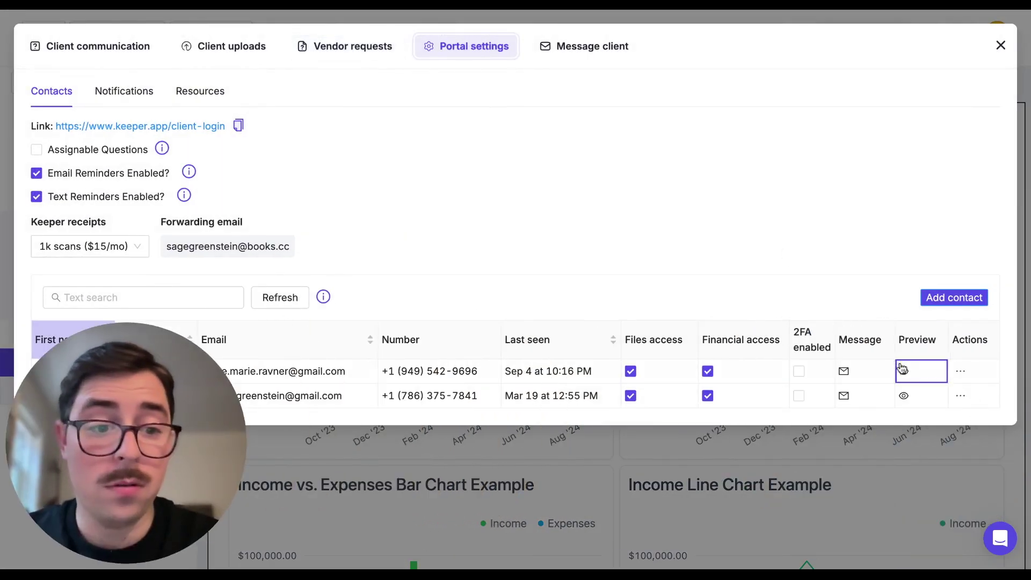
{"action": "left_click", "coordinate": [903, 371]}
{"action": "scroll", "coordinate": [820, 373], "scroll_direction": "down", "scroll_amount": 5}
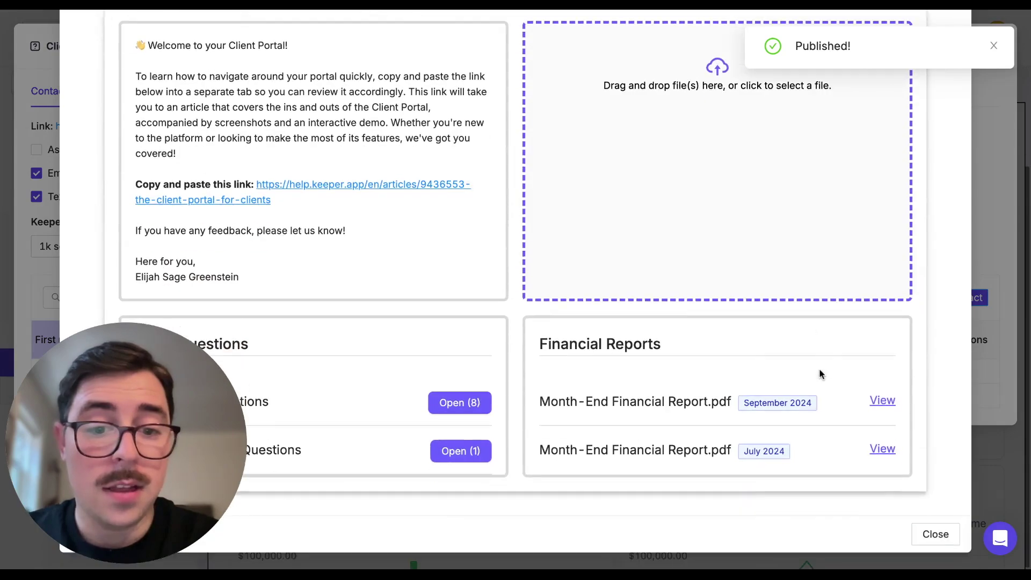
{"action": "left_click", "coordinate": [889, 402]}
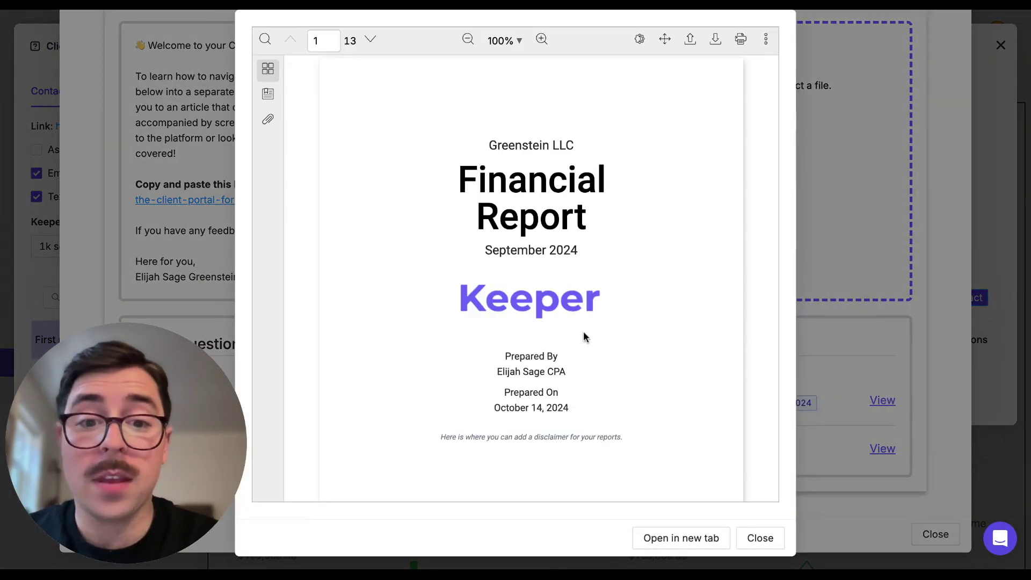
{"action": "scroll", "coordinate": [584, 333], "scroll_direction": "down", "scroll_amount": 15}
{"action": "scroll", "coordinate": [583, 336], "scroll_direction": "down", "scroll_amount": 20}
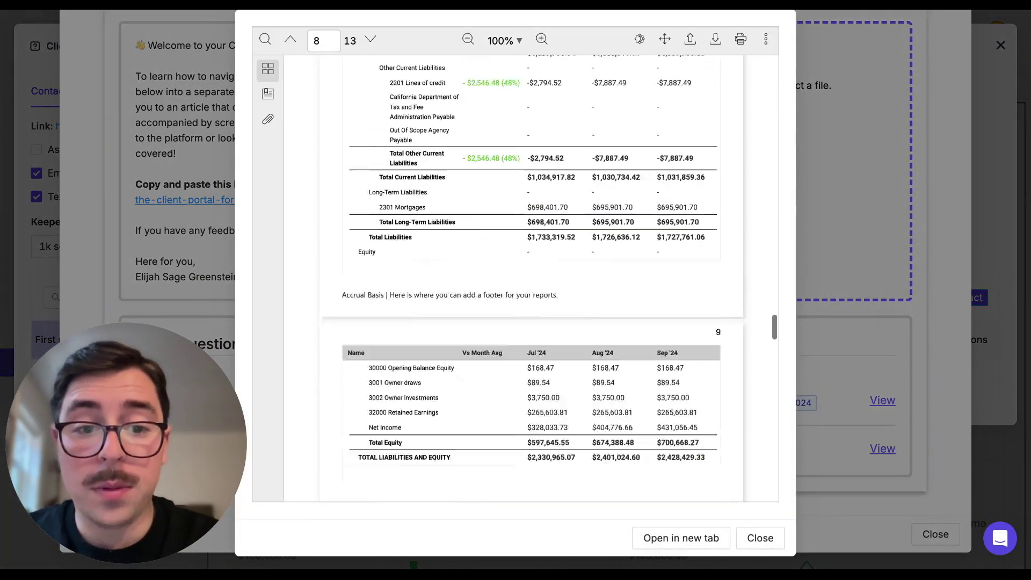
{"action": "scroll", "coordinate": [420, 209], "scroll_direction": "down", "scroll_amount": 2}
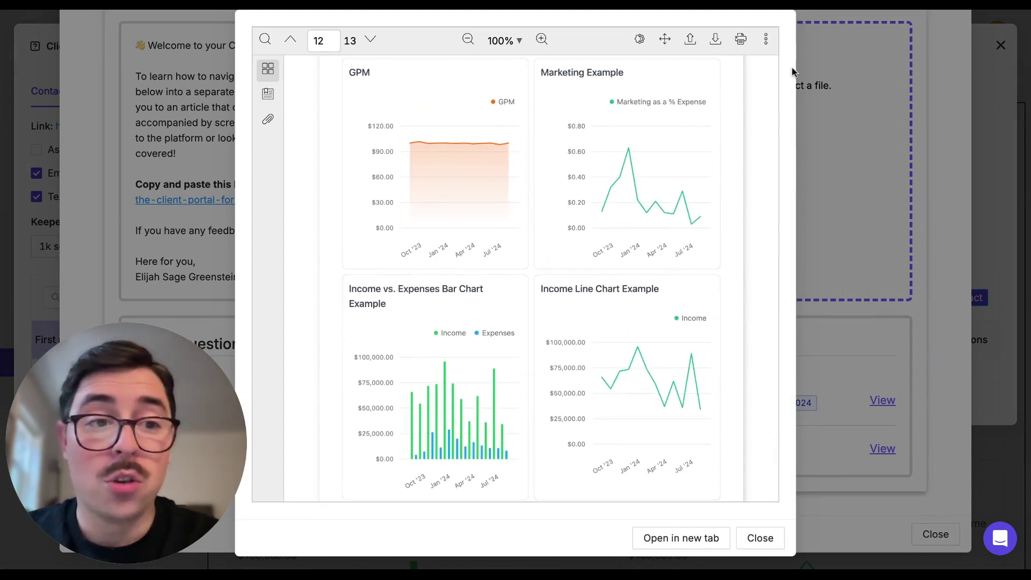
{"action": "left_click", "coordinate": [987, 139]}
{"action": "left_click", "coordinate": [1004, 44]}
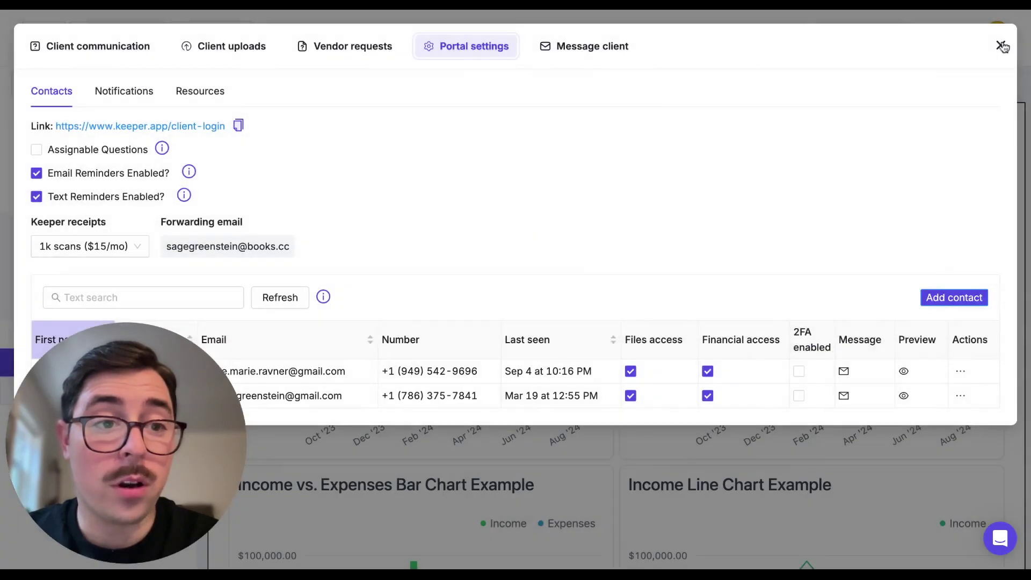
{"action": "left_click", "coordinate": [1002, 44]}
Go back to the Clients list, then open and close the help chat.
{"action": "left_click", "coordinate": [35, 34]}
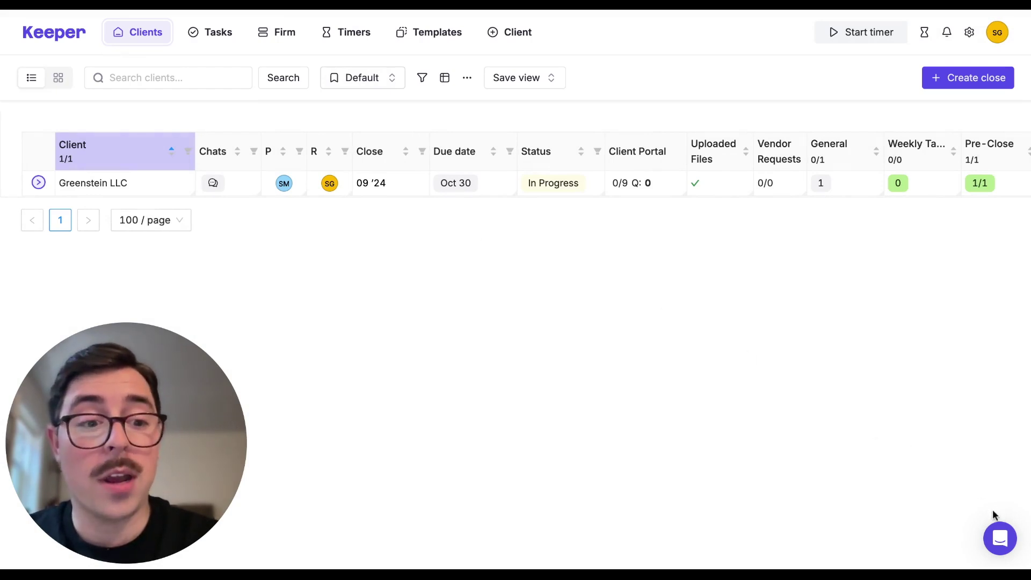
{"action": "left_click", "coordinate": [999, 538]}
{"action": "left_click", "coordinate": [1002, 539]}
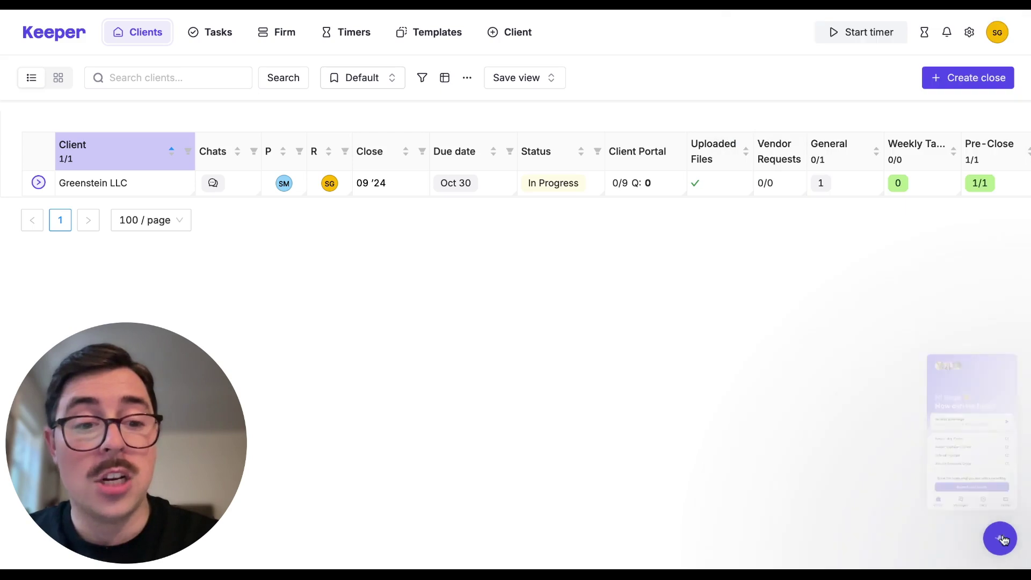